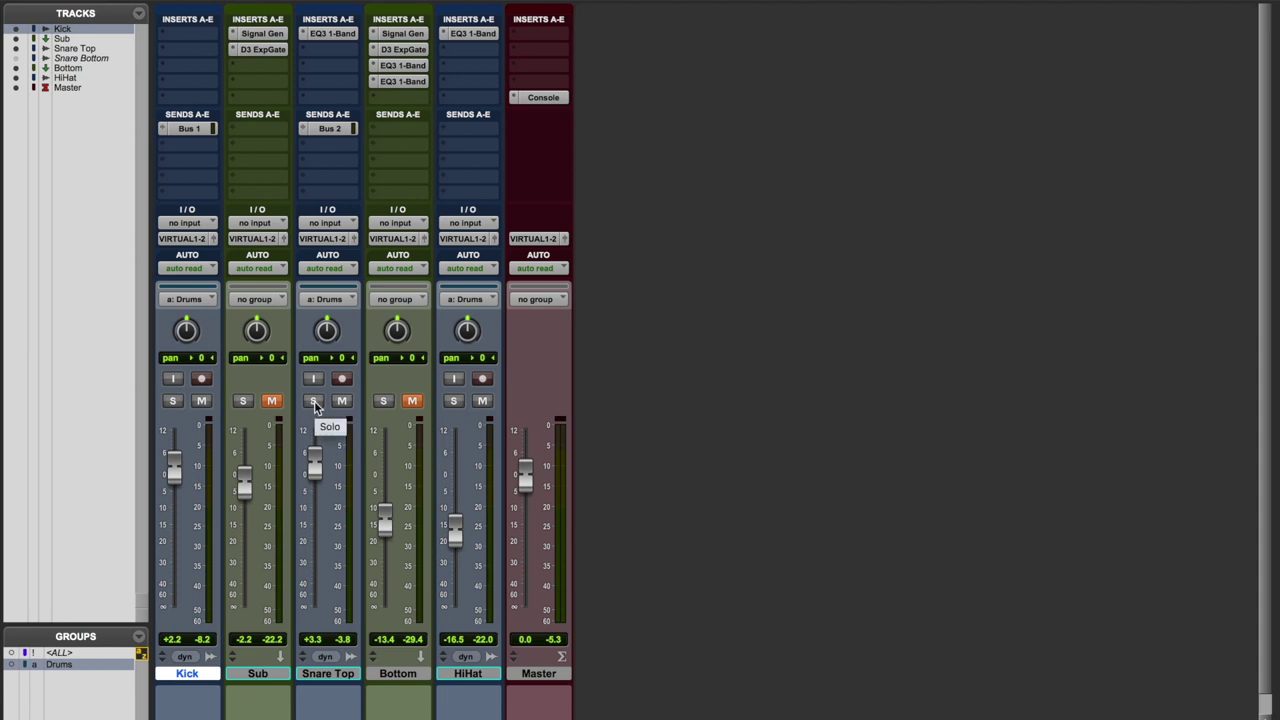
Play the drums with Kick soloed, then open Sub's 50 Hz, -20 dB sine Signal Generator.
{"action": "key", "text": "space"}
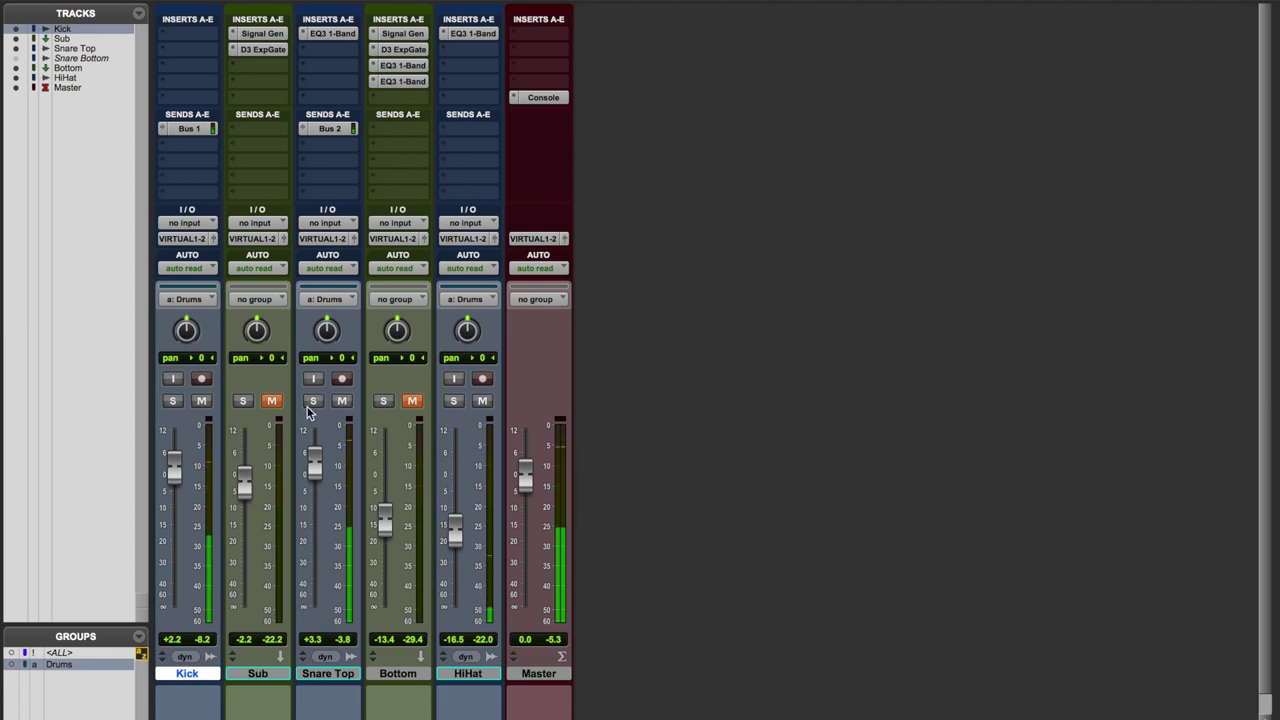
{"action": "left_click", "coordinate": [172, 400]}
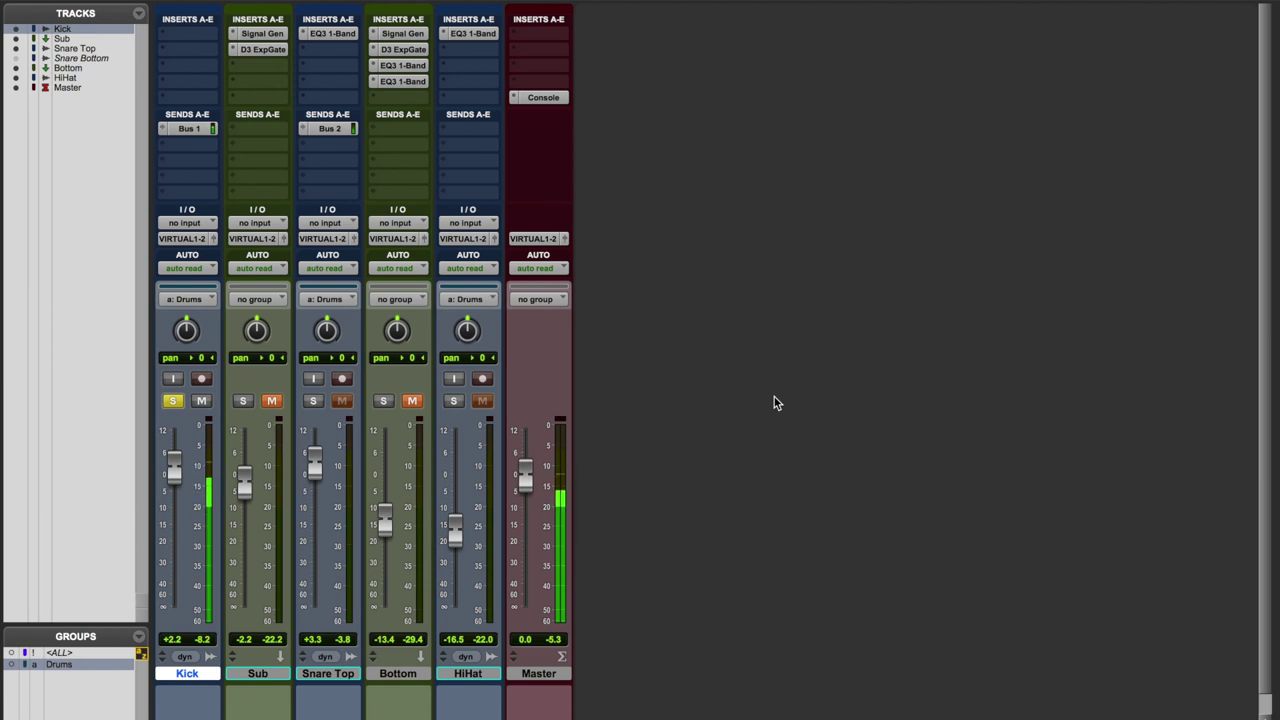
{"action": "key", "text": "space"}
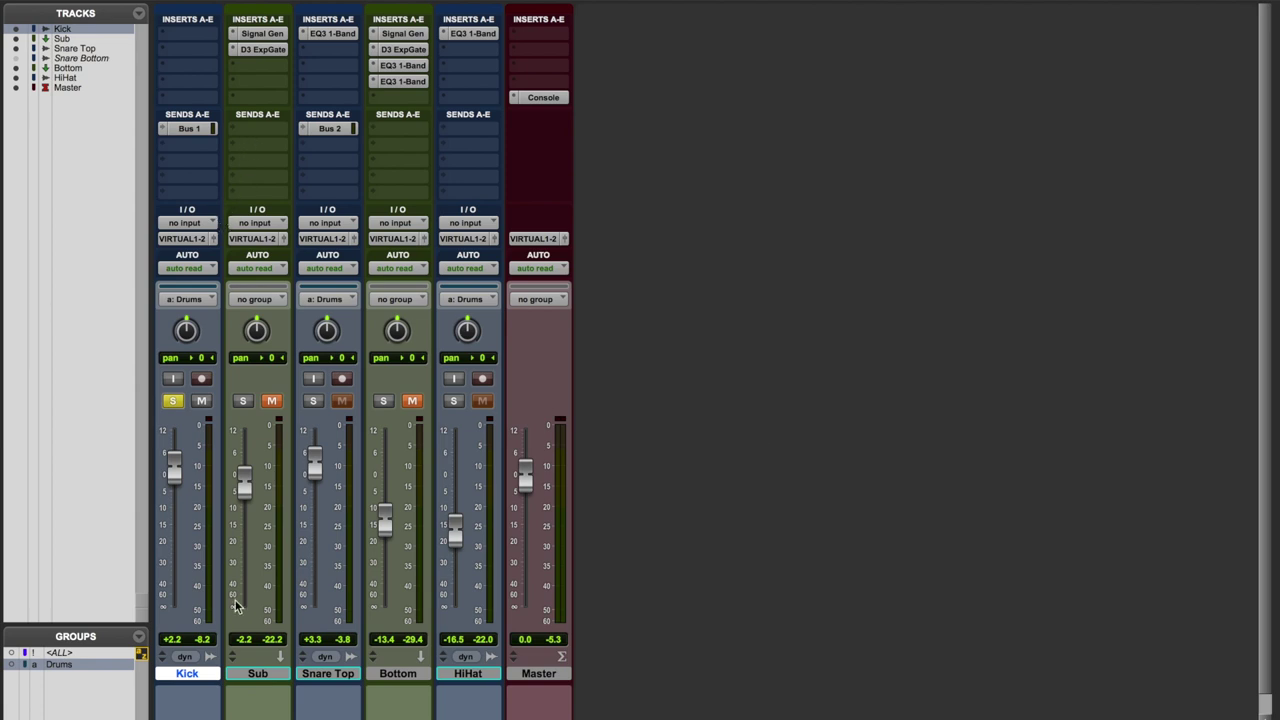
{"action": "left_click", "coordinate": [250, 673]}
{"action": "left_click", "coordinate": [279, 37]}
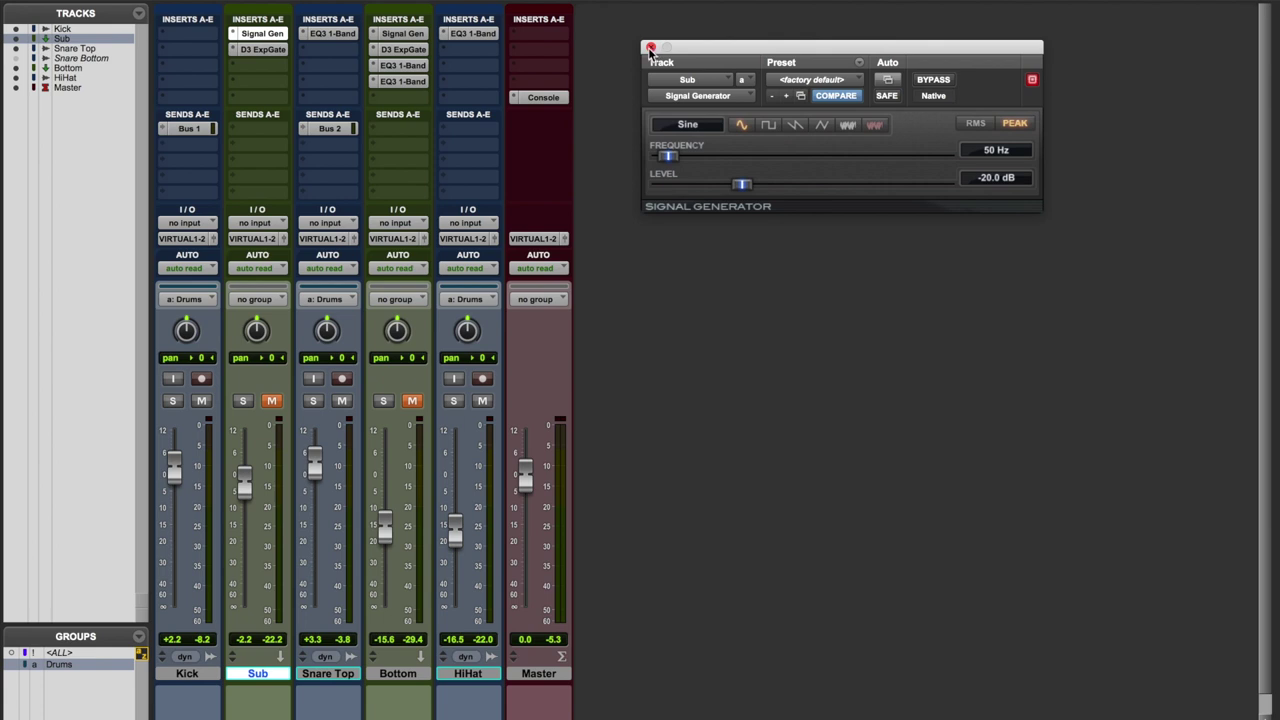
{"action": "left_click", "coordinate": [270, 49], "text": "super"}
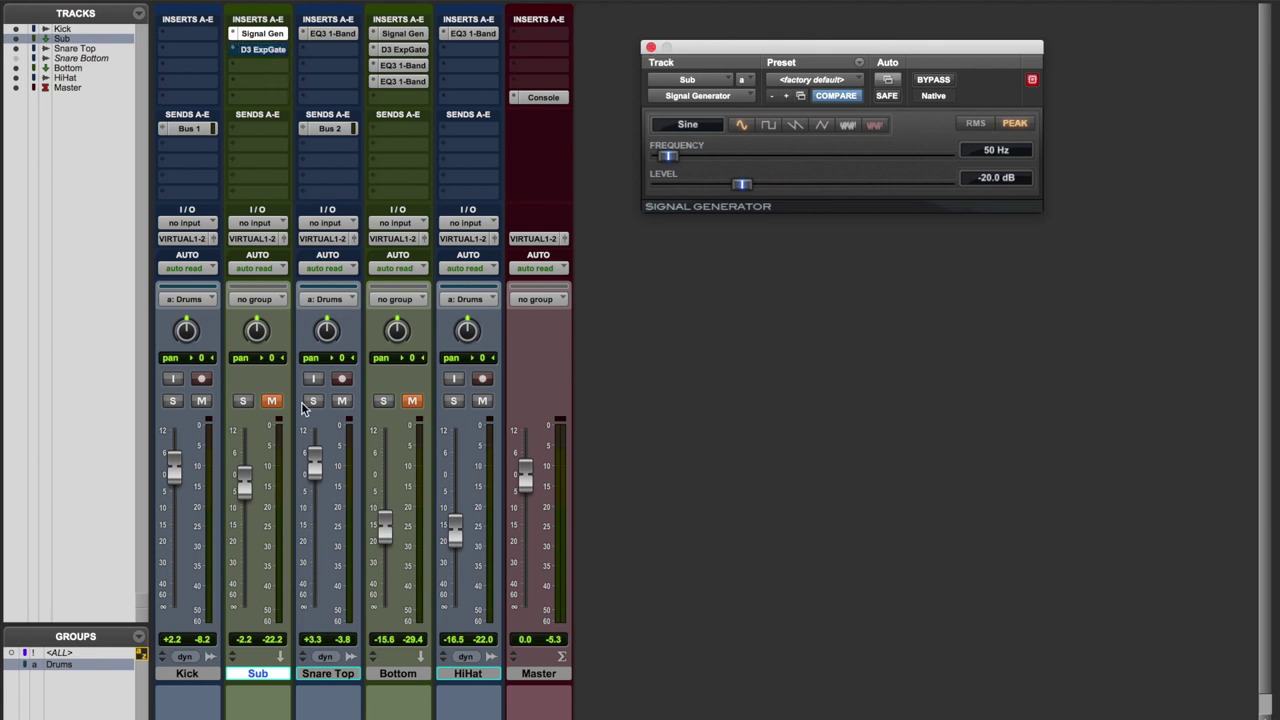
{"action": "left_click", "coordinate": [271, 401]}
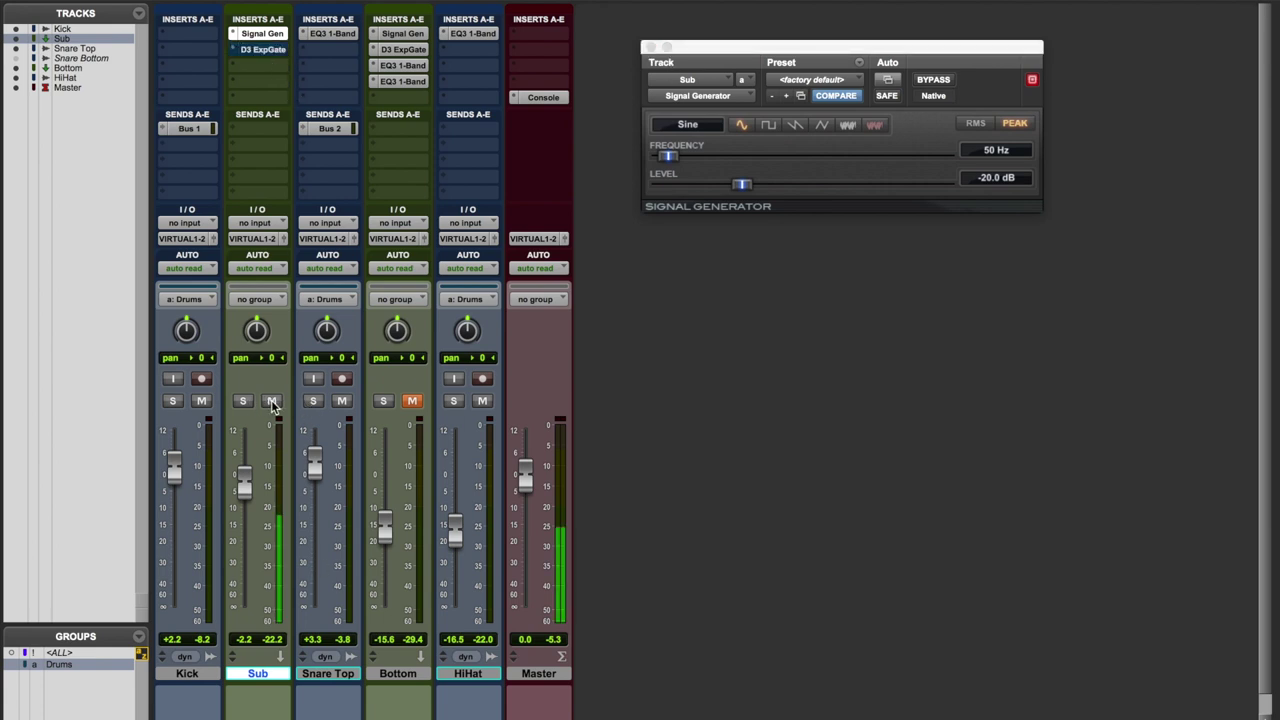
{"action": "left_click", "coordinate": [272, 402]}
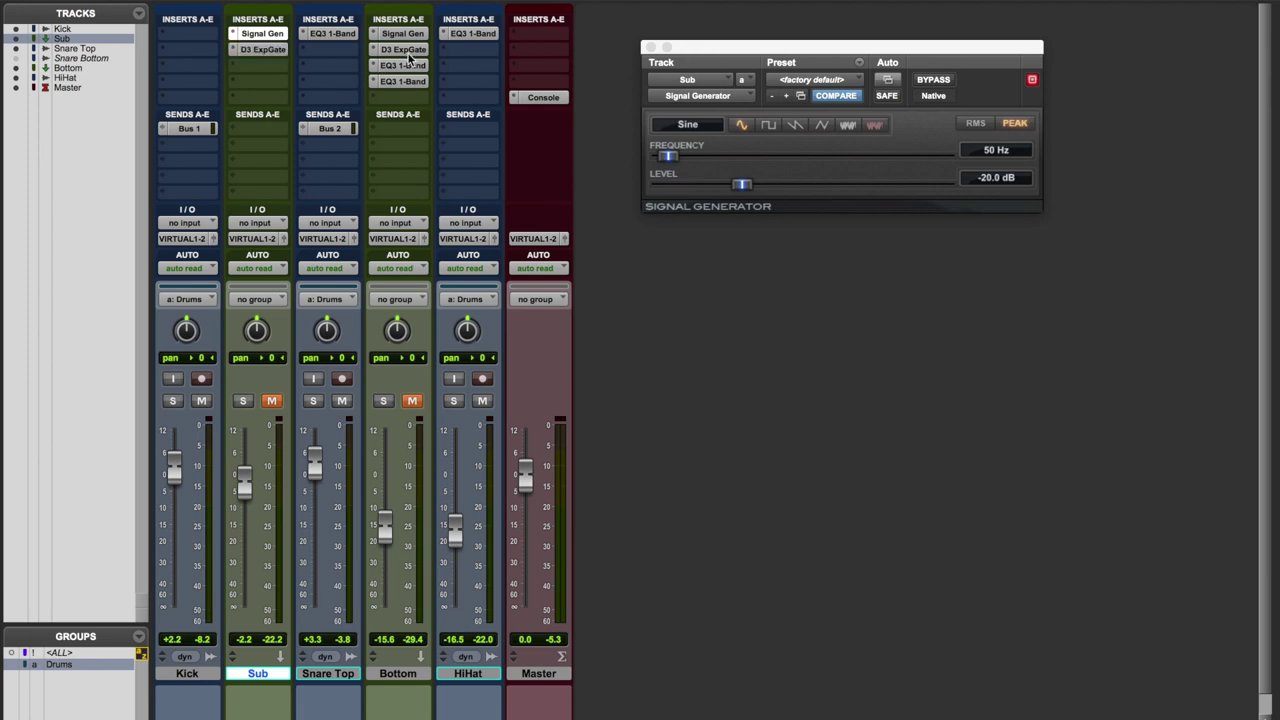
Unmute the Sub track and open its D3 ExpGate expander/gate window.
{"action": "left_click", "coordinate": [272, 402]}
{"action": "left_click", "coordinate": [272, 50]}
{"action": "left_click_drag", "start_coordinate": [943, 49], "coordinate": [952, 93]}
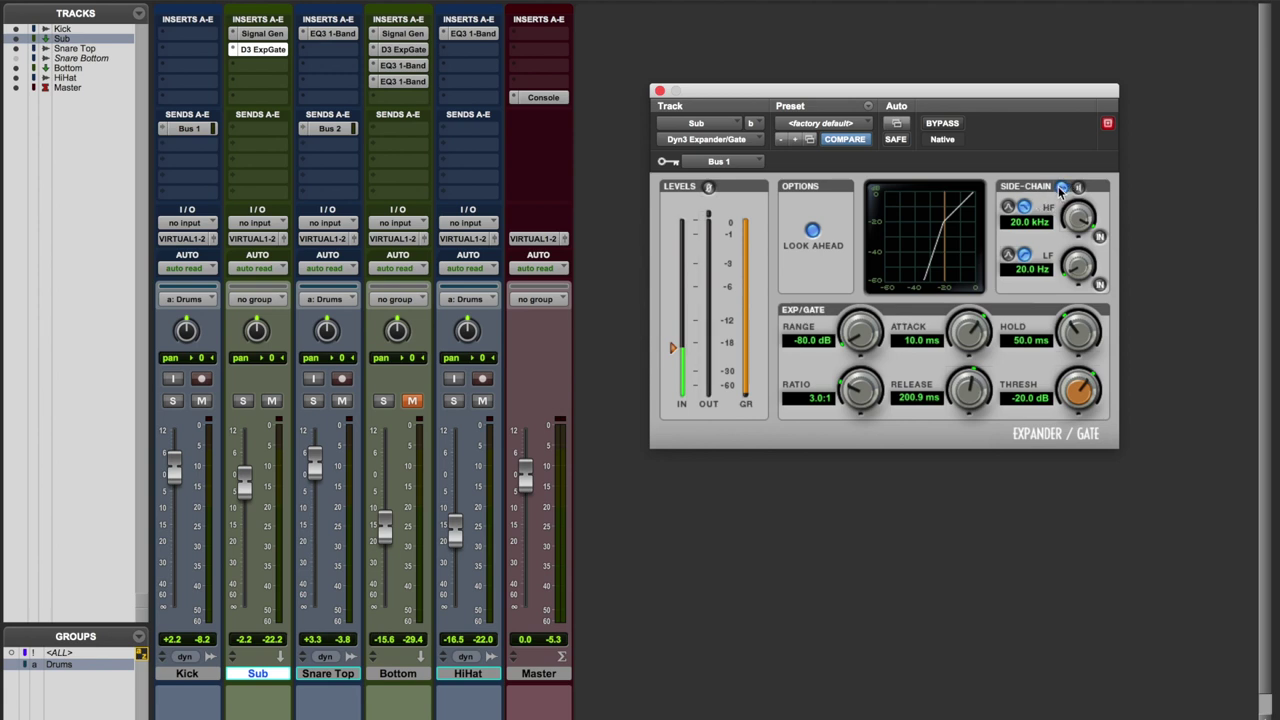
Compare Sub and Kick by toggling their solos, then clear solos and close the gate window.
{"action": "left_click", "coordinate": [242, 401]}
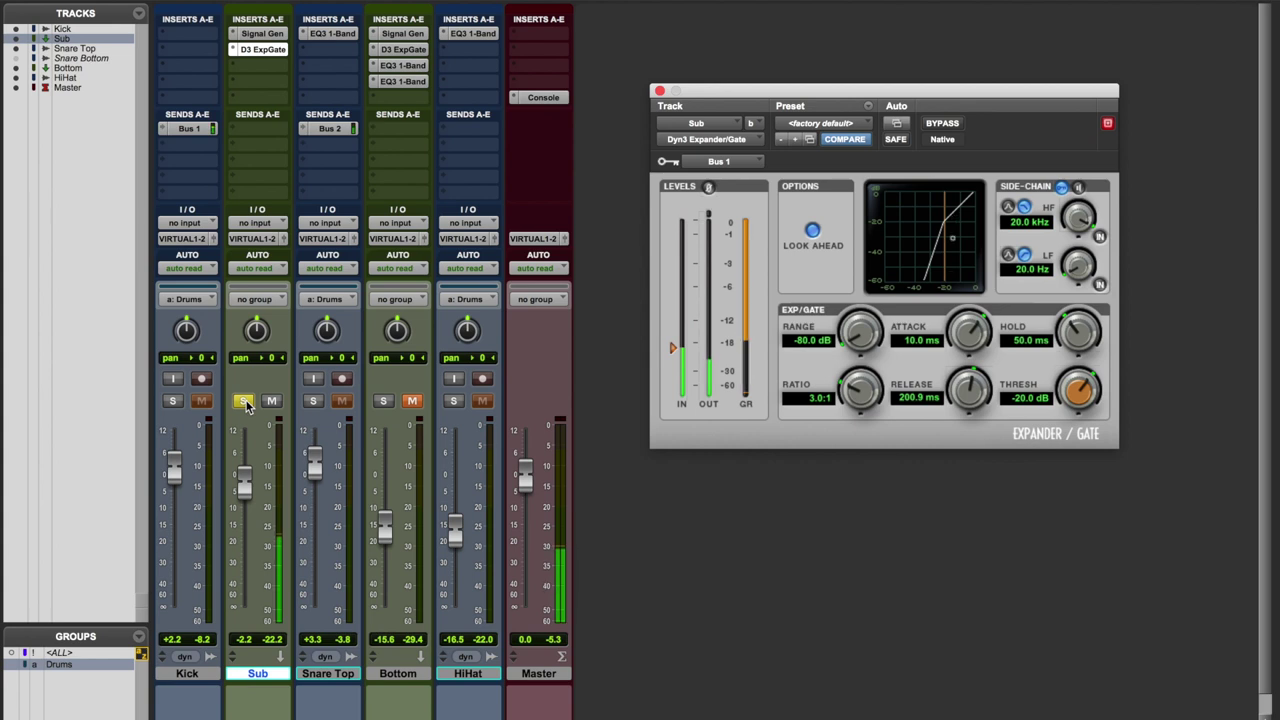
{"action": "left_click", "coordinate": [173, 402]}
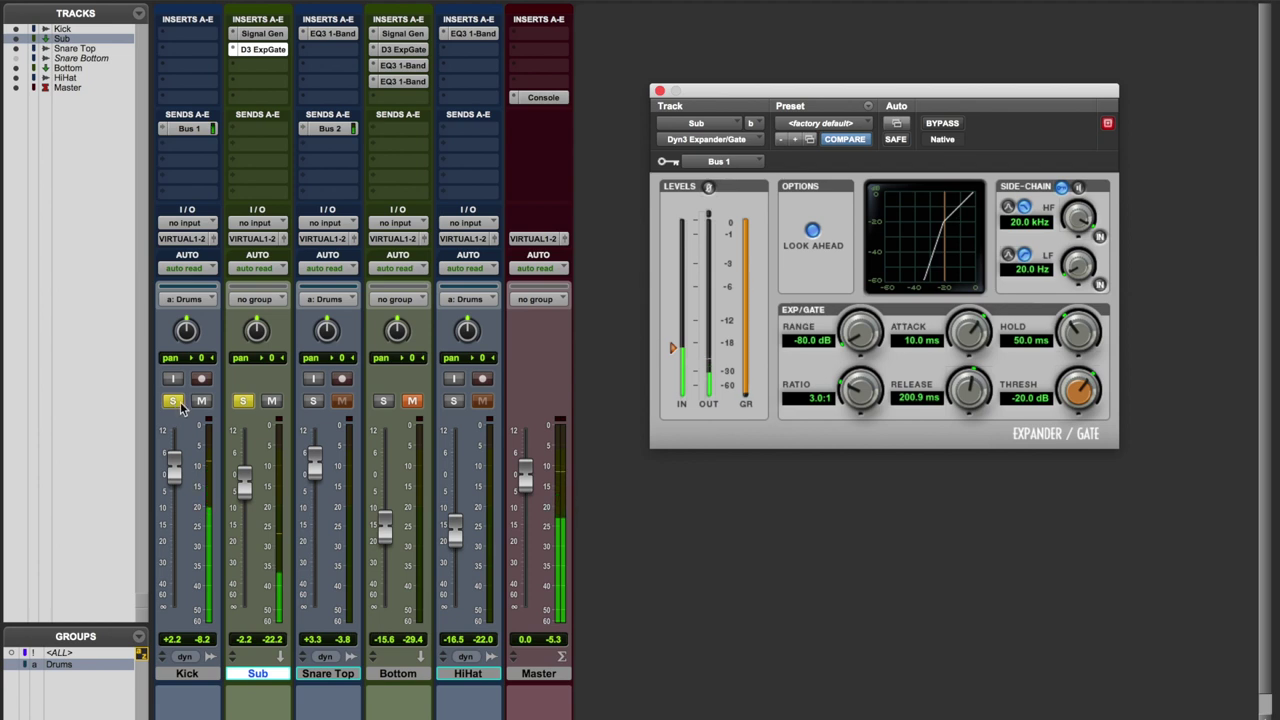
{"action": "left_click", "coordinate": [243, 402]}
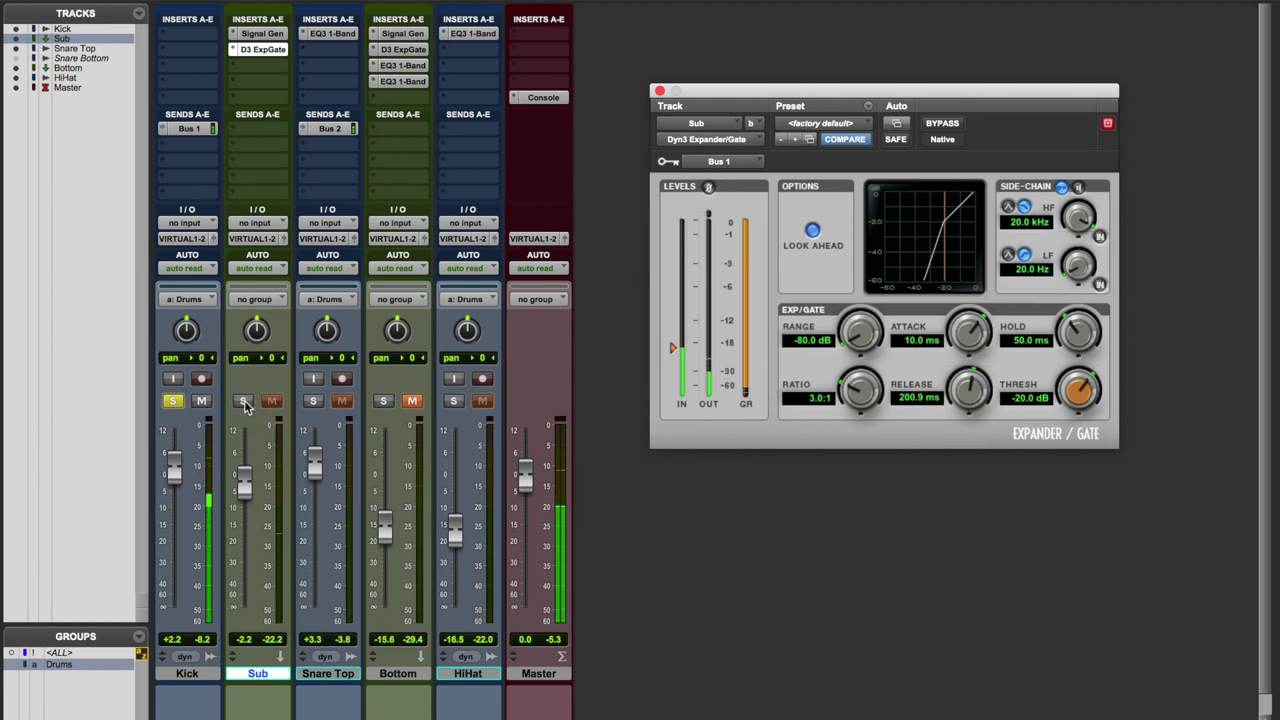
{"action": "left_click", "coordinate": [243, 402]}
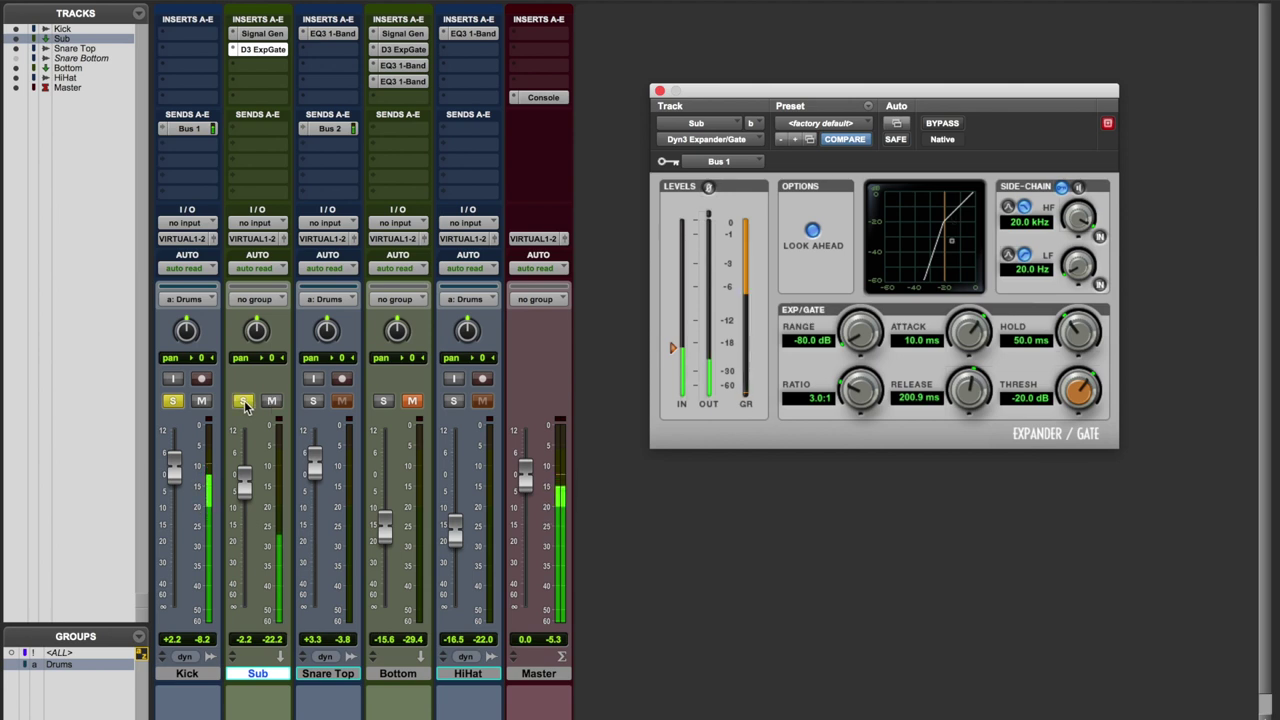
{"action": "left_click", "coordinate": [243, 402]}
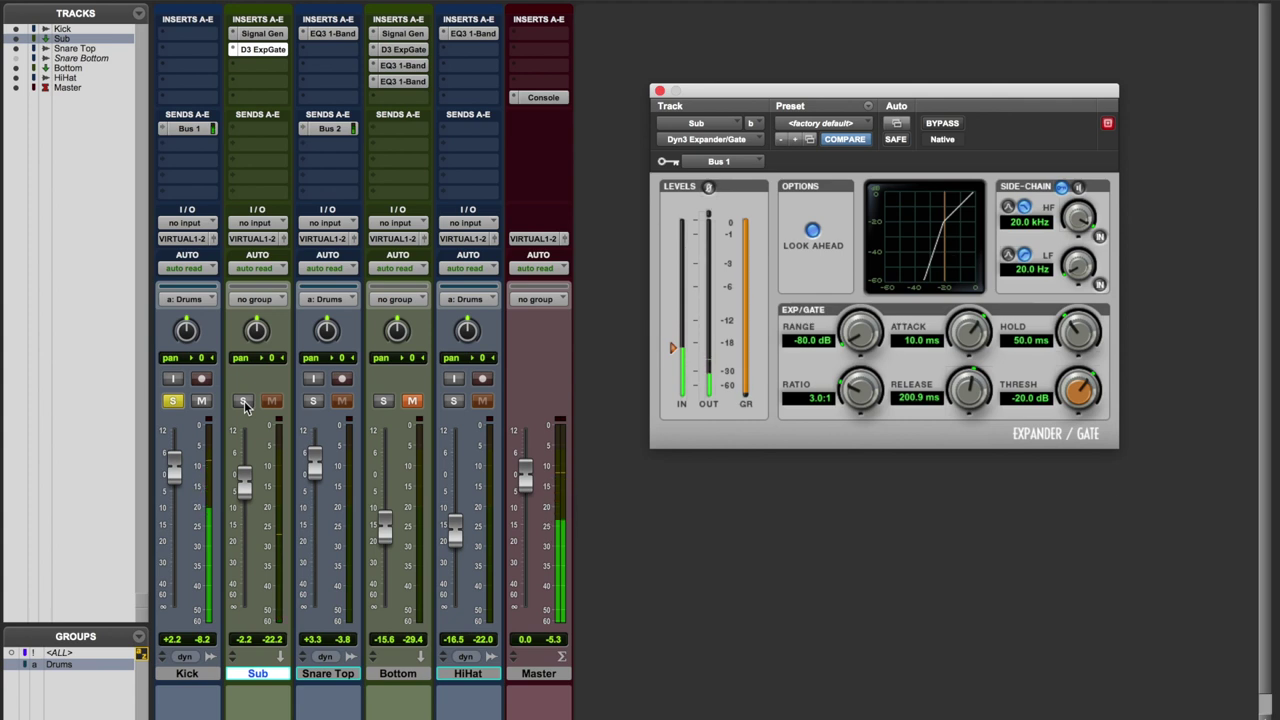
{"action": "left_click", "coordinate": [244, 402]}
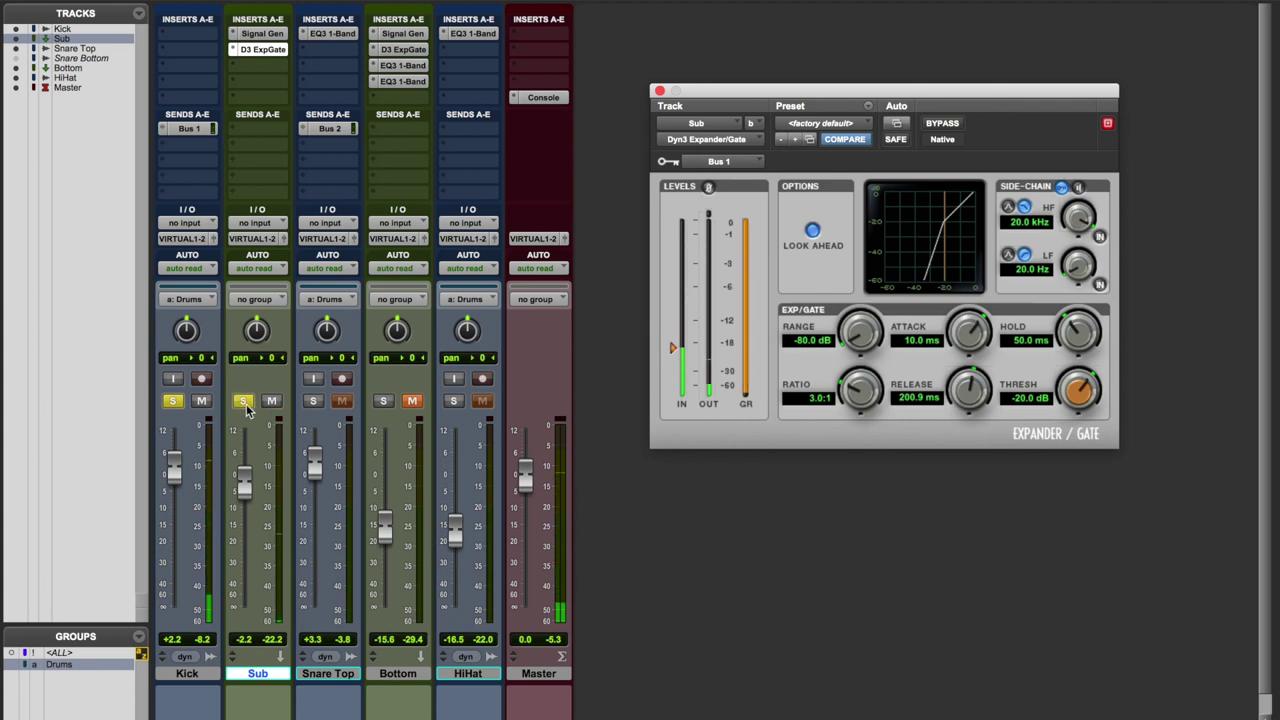
{"action": "left_click", "coordinate": [243, 401], "text": "alt"}
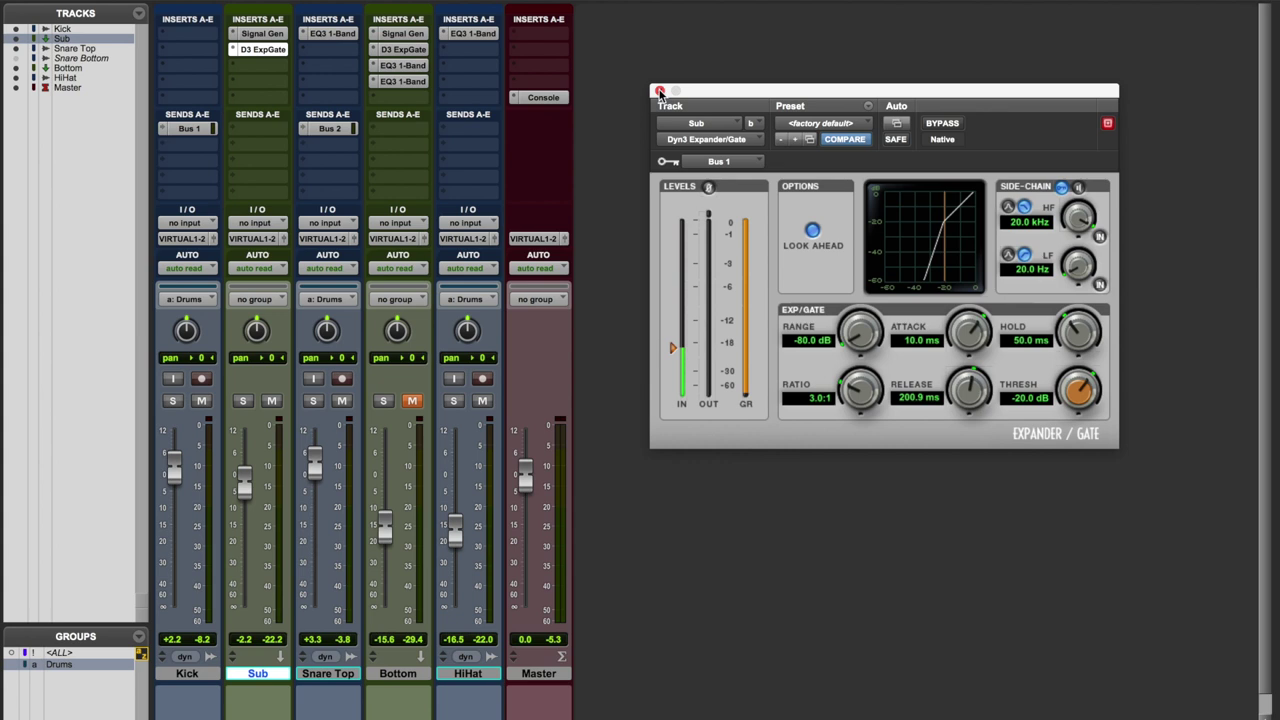
{"action": "left_click_drag", "start_coordinate": [660, 92], "coordinate": [674, 92]}
{"action": "left_click", "coordinate": [674, 92]}
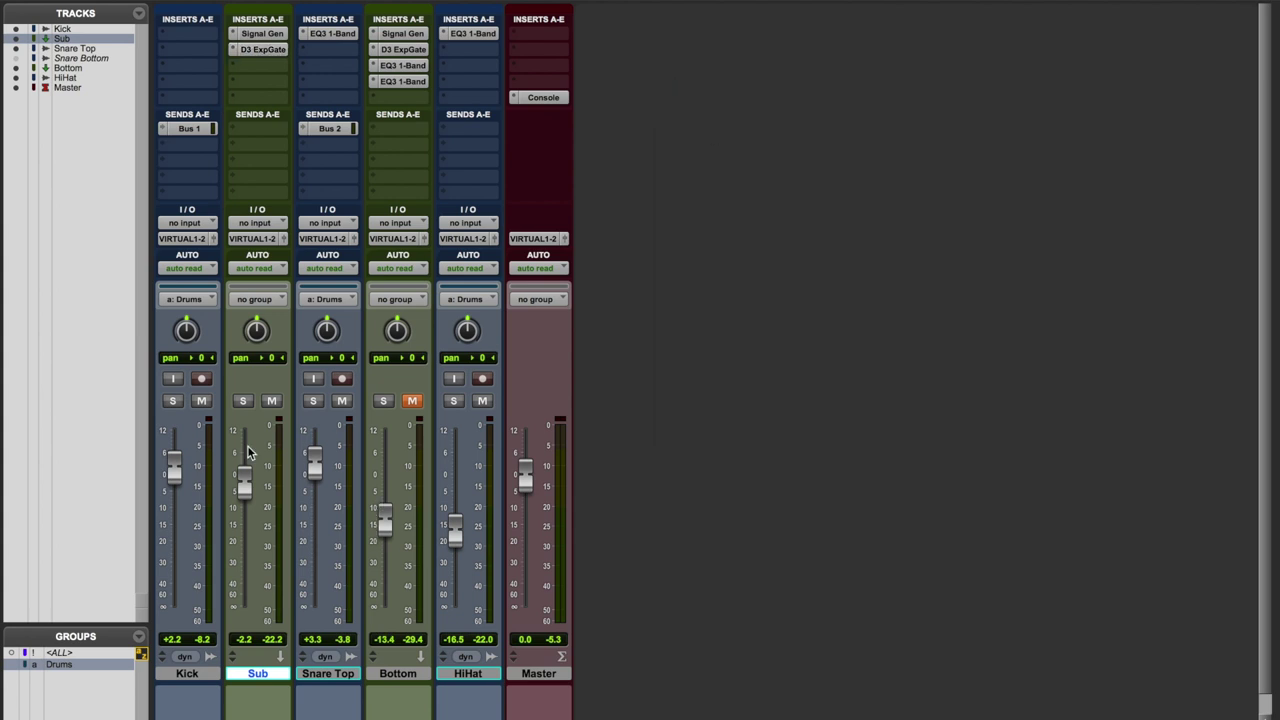
Mute Sub again, check its Signal Generator settings, and close that window.
{"action": "left_click", "coordinate": [271, 401]}
{"action": "left_click", "coordinate": [278, 38]}
{"action": "left_click_drag", "start_coordinate": [815, 87], "coordinate": [814, 69]}
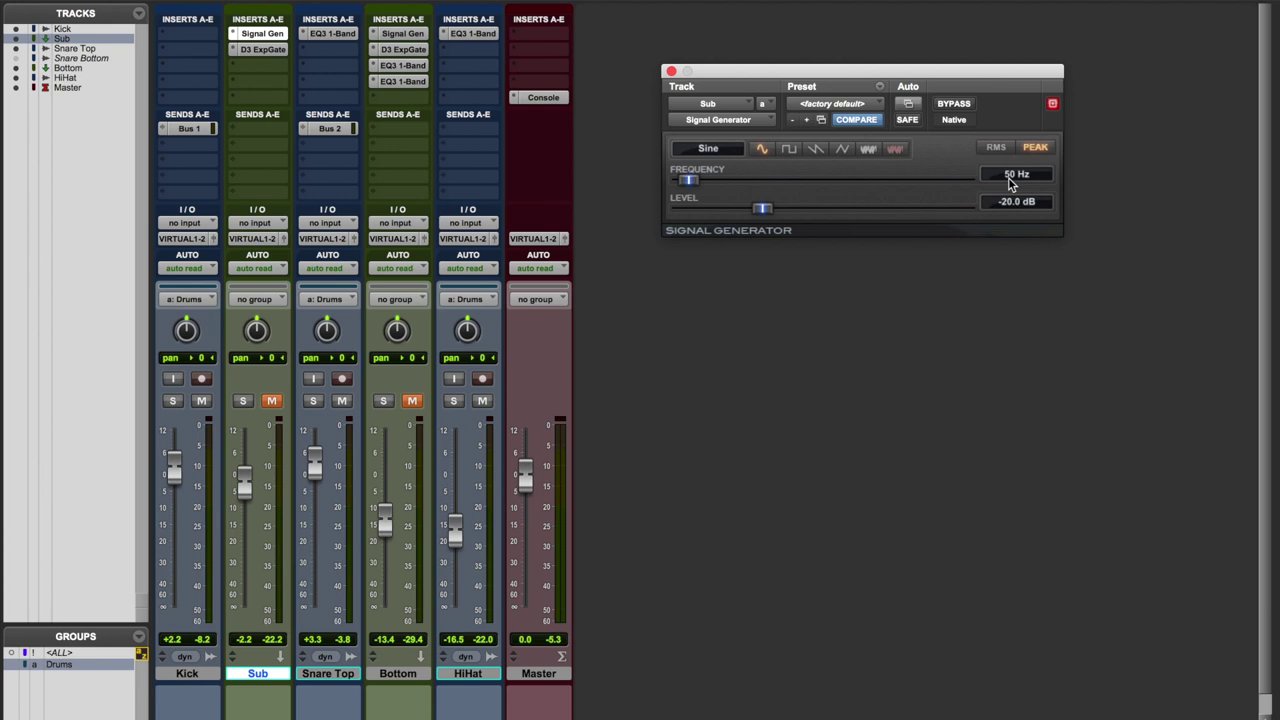
{"action": "left_click", "coordinate": [670, 72]}
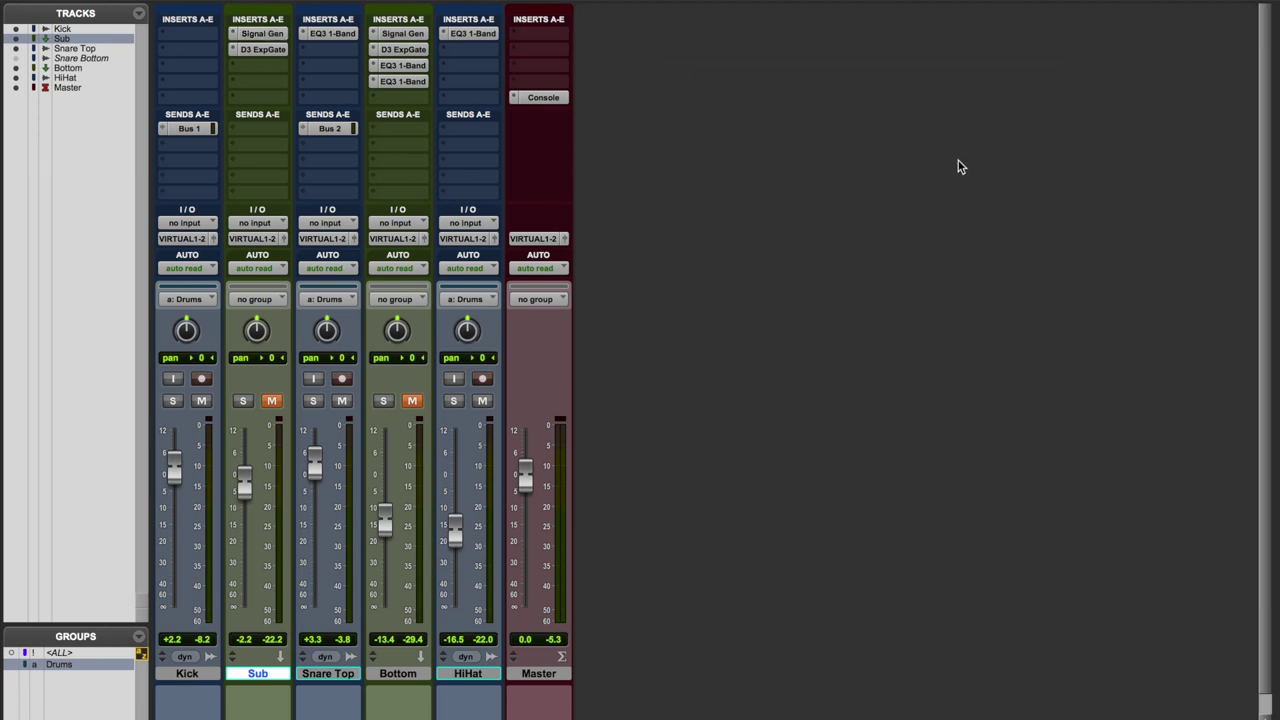
Launch Calculator by searching 'calc' in Spotlight.
{"action": "key", "text": "super+space"}
{"action": "type", "text": "calc"}
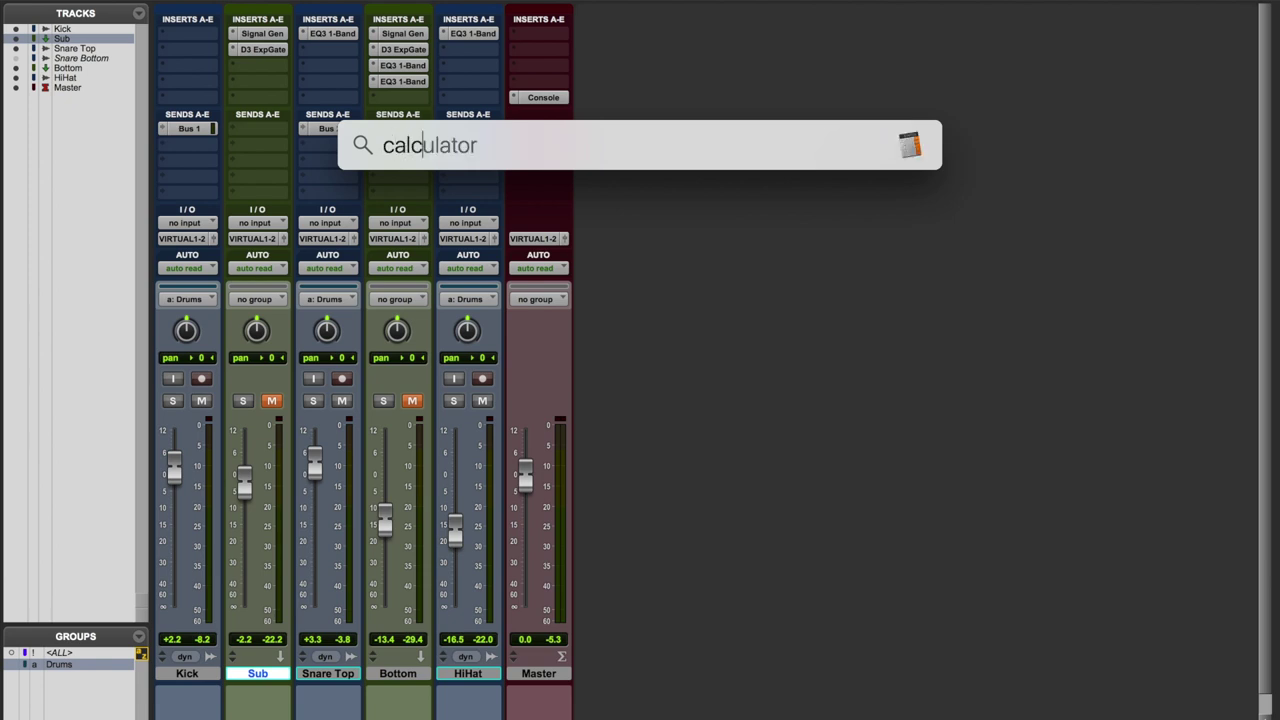
{"action": "key", "text": "Return"}
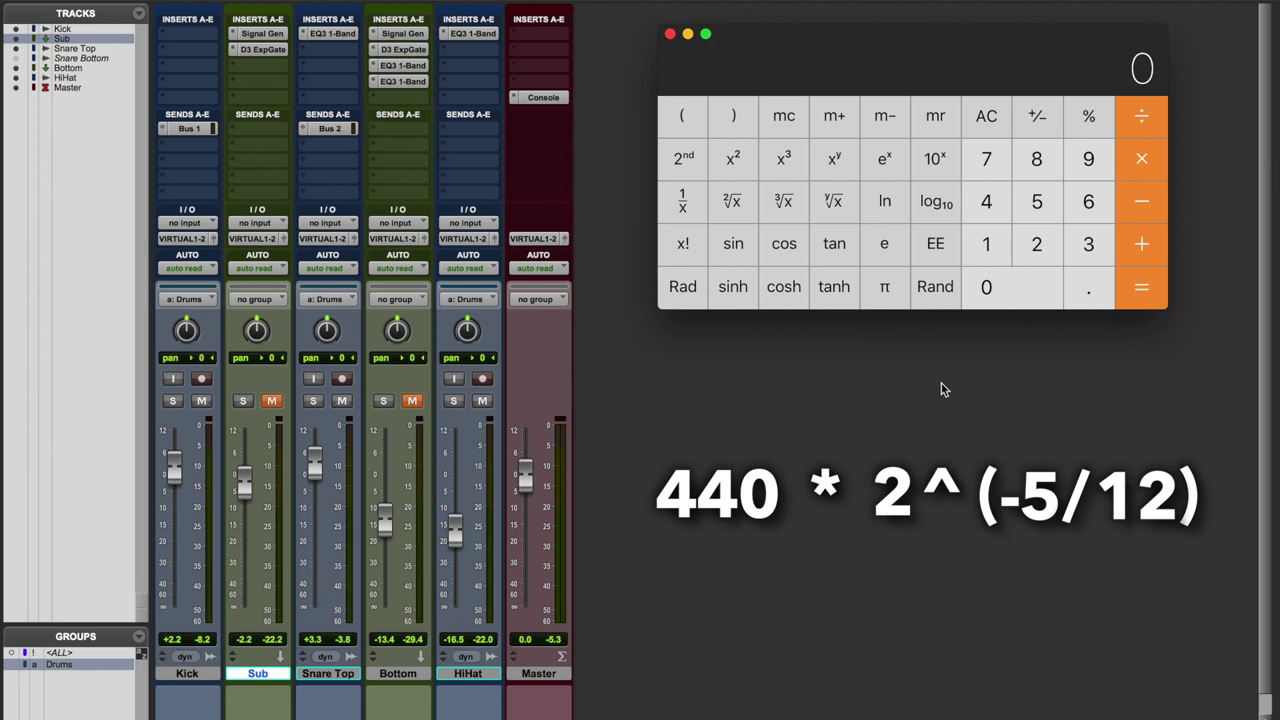
Compute 5 ÷ 12 and make the result negative.
{"action": "left_click", "coordinate": [1040, 205]}
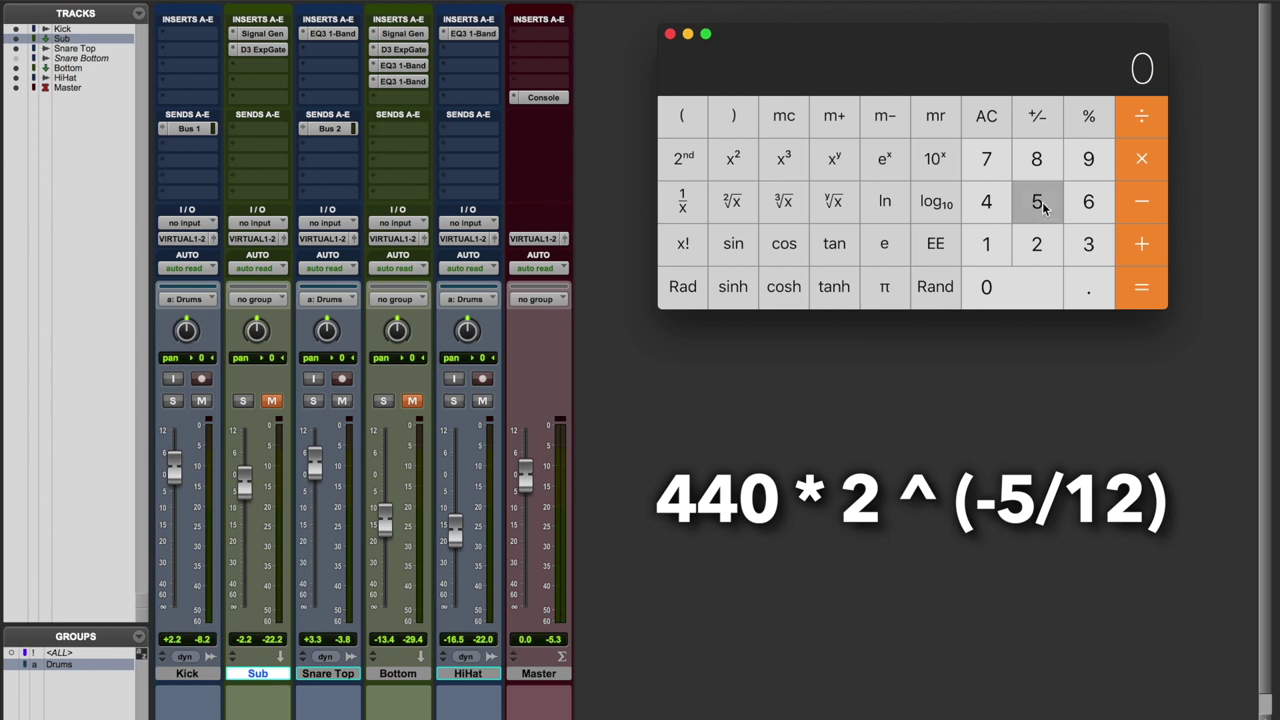
{"action": "left_click", "coordinate": [1137, 122]}
{"action": "left_click", "coordinate": [1005, 250]}
{"action": "left_click", "coordinate": [1040, 246]}
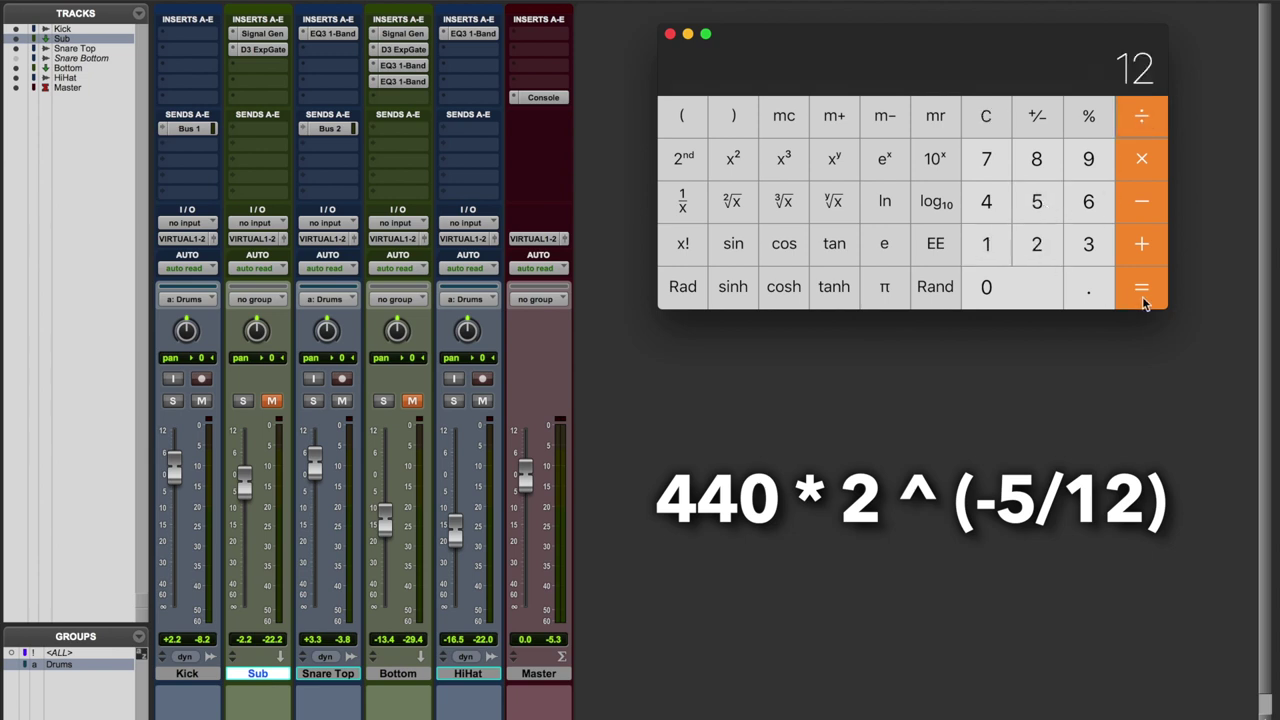
{"action": "left_click", "coordinate": [1150, 292]}
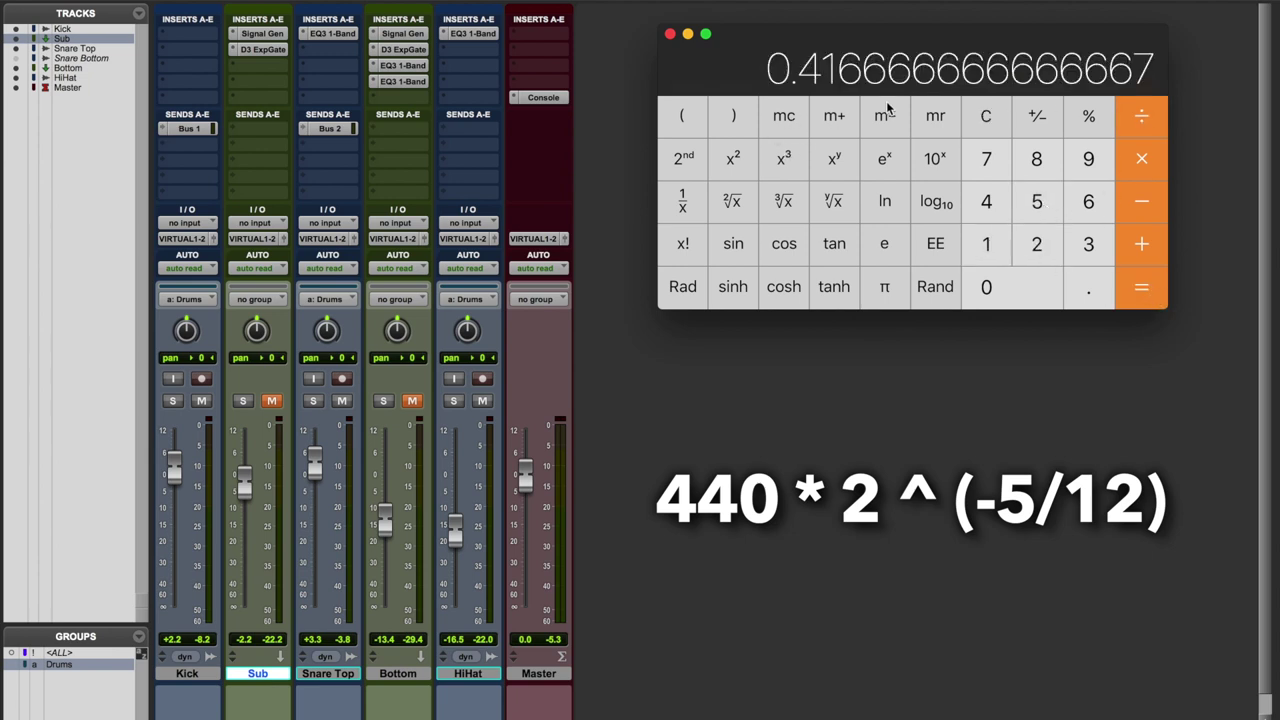
{"action": "left_click", "coordinate": [1040, 122]}
Raise 2 to the power of about -0.4166, giving roughly 0.749.
{"action": "left_click", "coordinate": [996, 122]}
{"action": "left_click", "coordinate": [1044, 248]}
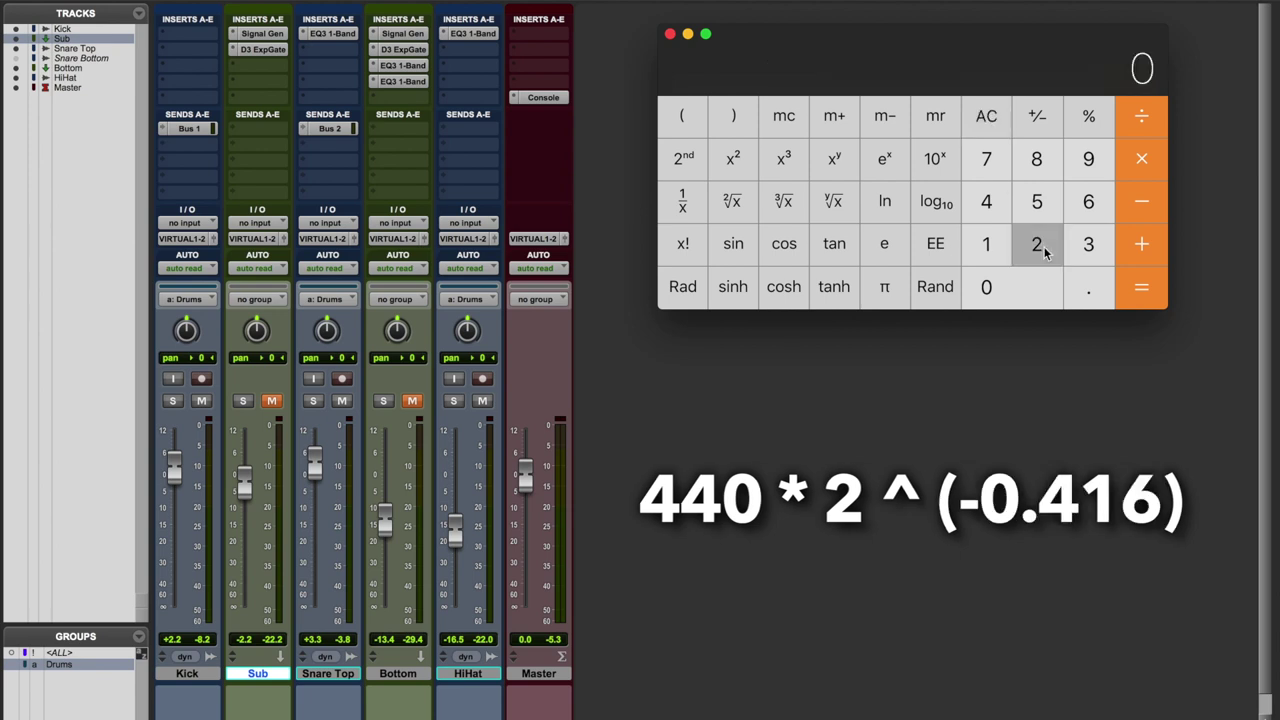
{"action": "left_click", "coordinate": [845, 165]}
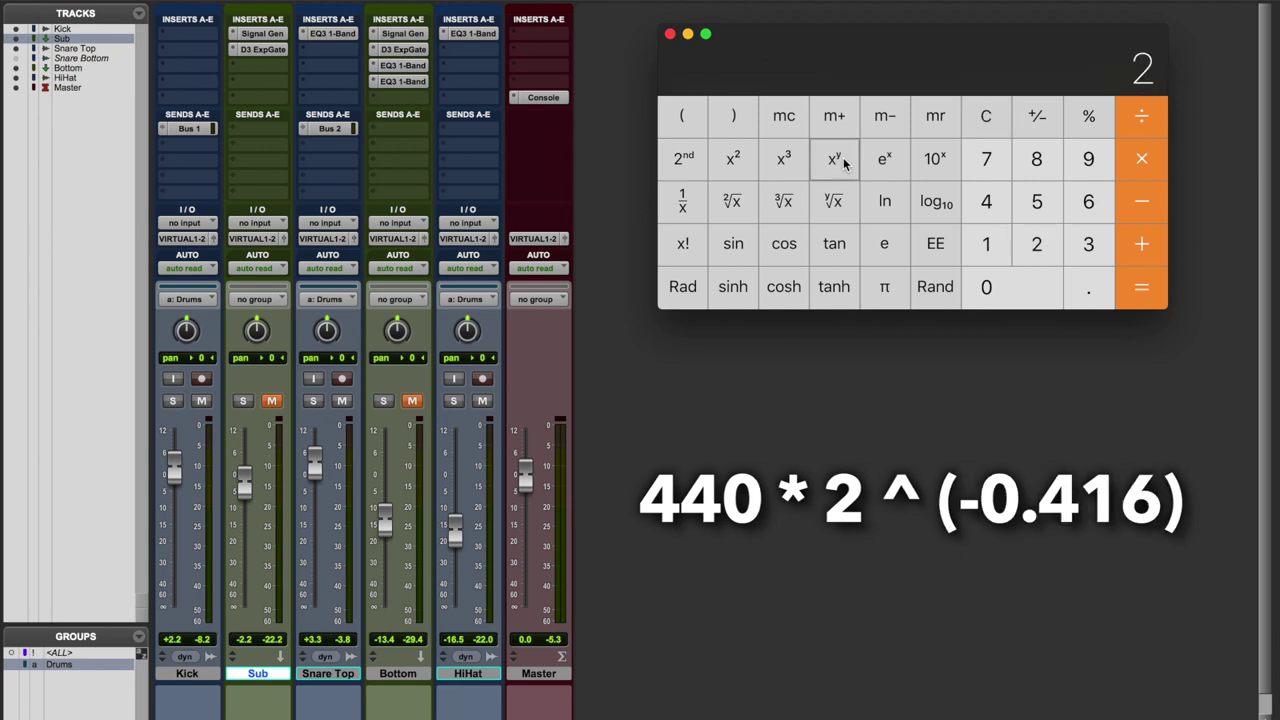
{"action": "left_click", "coordinate": [1094, 292]}
{"action": "left_click", "coordinate": [990, 204]}
{"action": "left_click", "coordinate": [988, 240]}
{"action": "left_click", "coordinate": [1084, 210]}
{"action": "left_click", "coordinate": [1084, 210]}
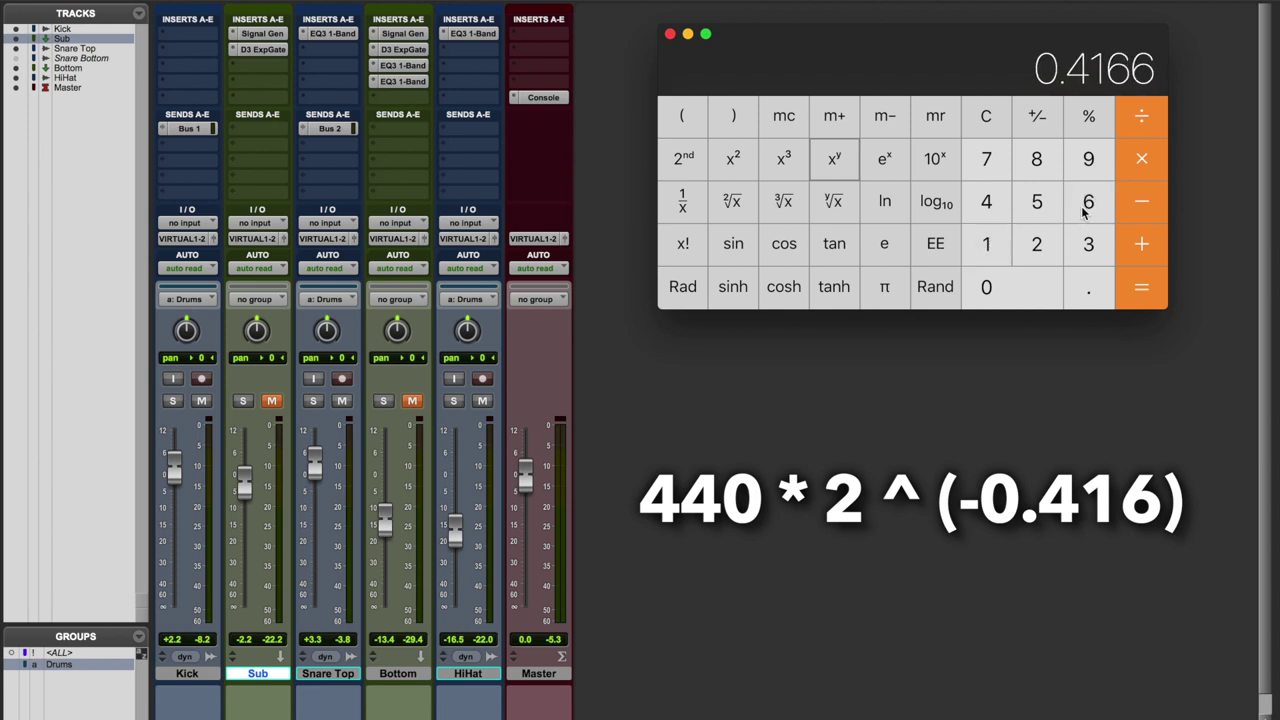
{"action": "left_click", "coordinate": [1084, 210]}
{"action": "left_click", "coordinate": [1084, 210]}
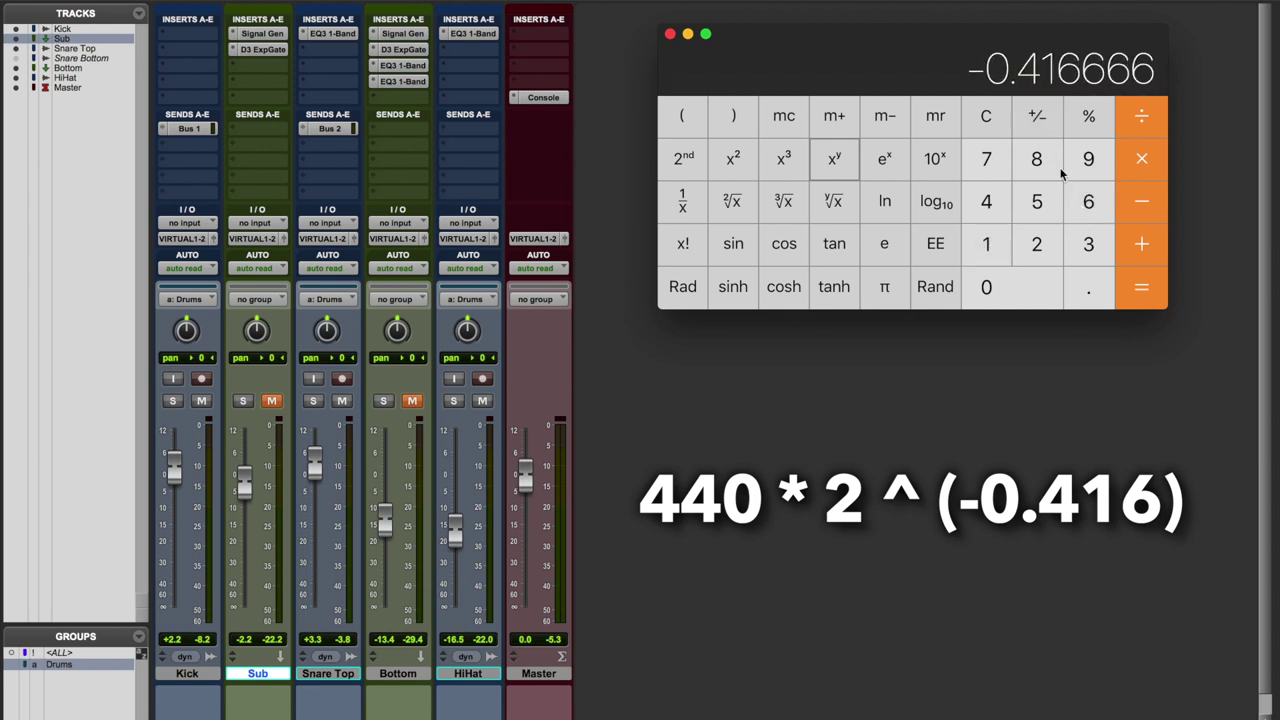
{"action": "left_click", "coordinate": [1142, 288]}
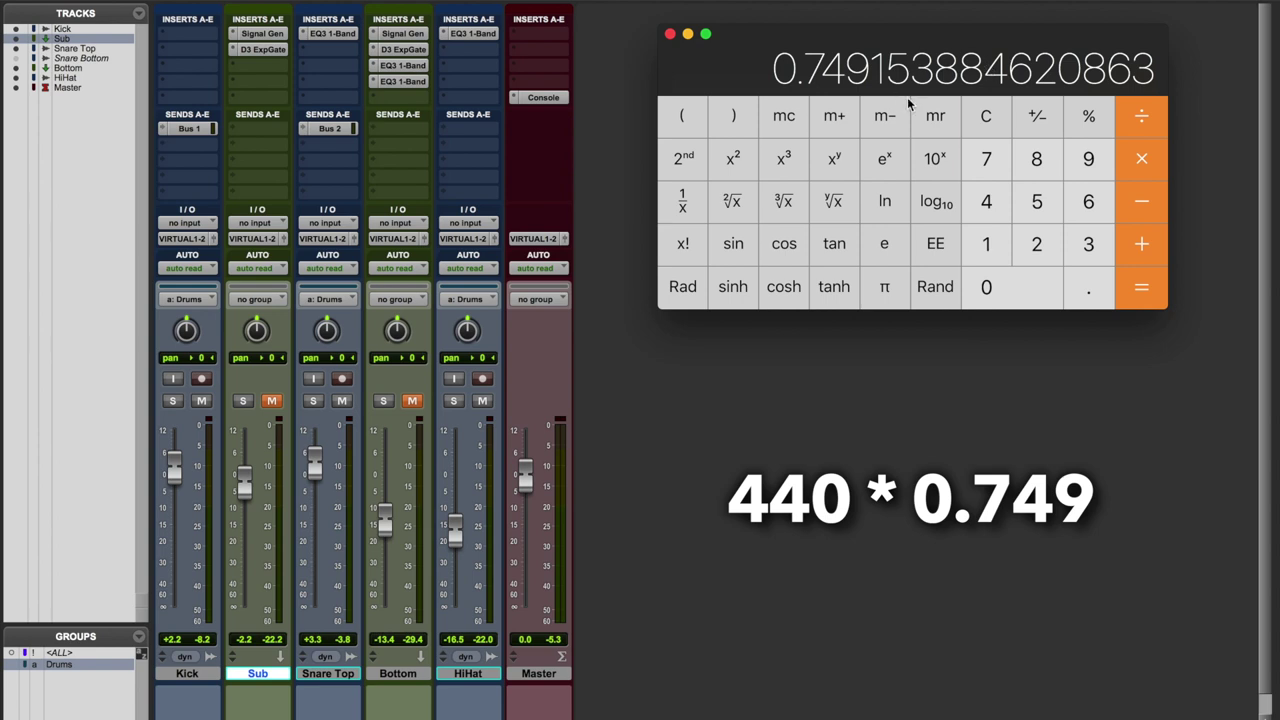
Multiply by 440 to get E4 at about 329.63 Hz.
{"action": "double_click", "coordinate": [986, 201]}
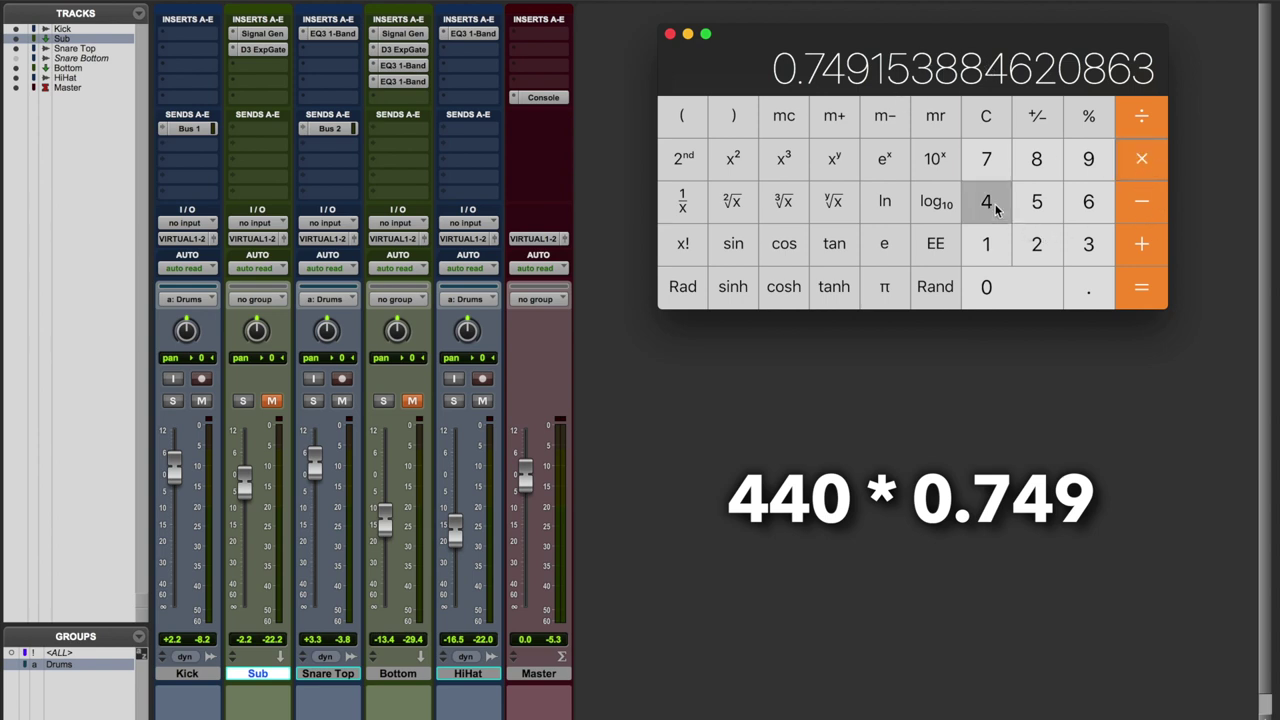
{"action": "left_click", "coordinate": [1033, 299]}
{"action": "left_click", "coordinate": [1143, 287]}
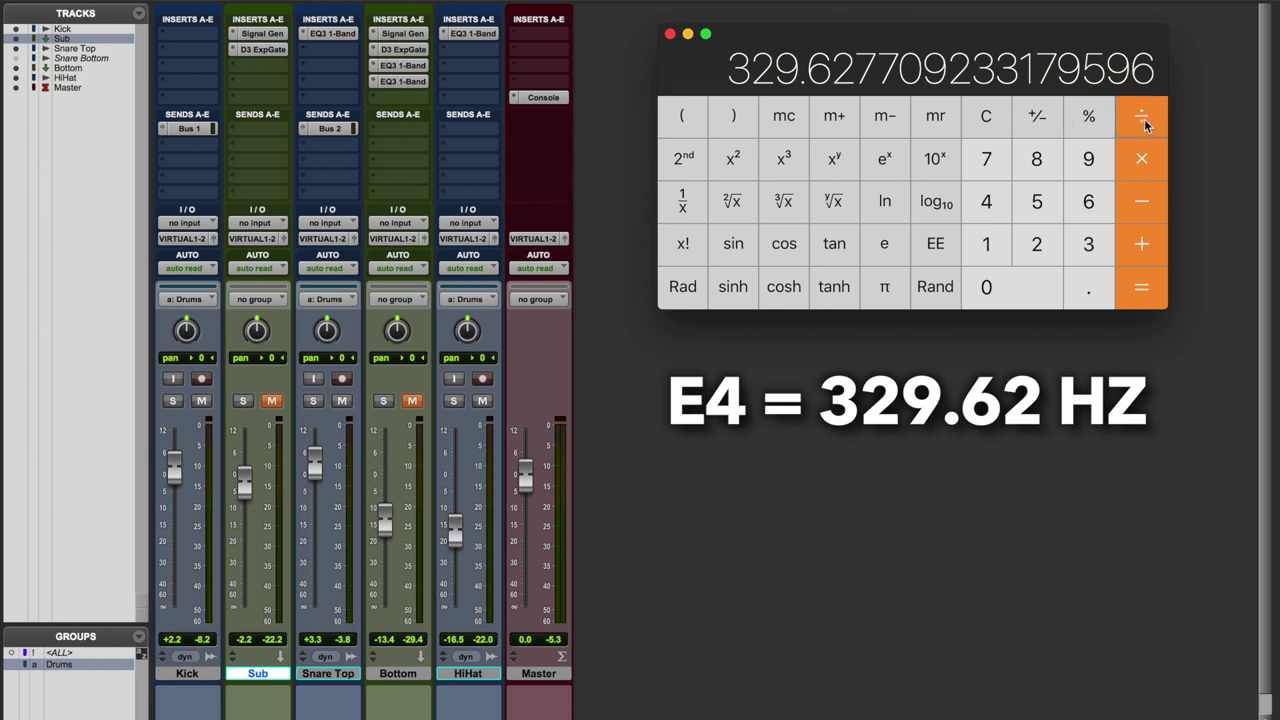
Halve the frequency three times: 164.81, 82.41, then E1 at about 41.20 Hz.
{"action": "left_click", "coordinate": [1037, 245]}
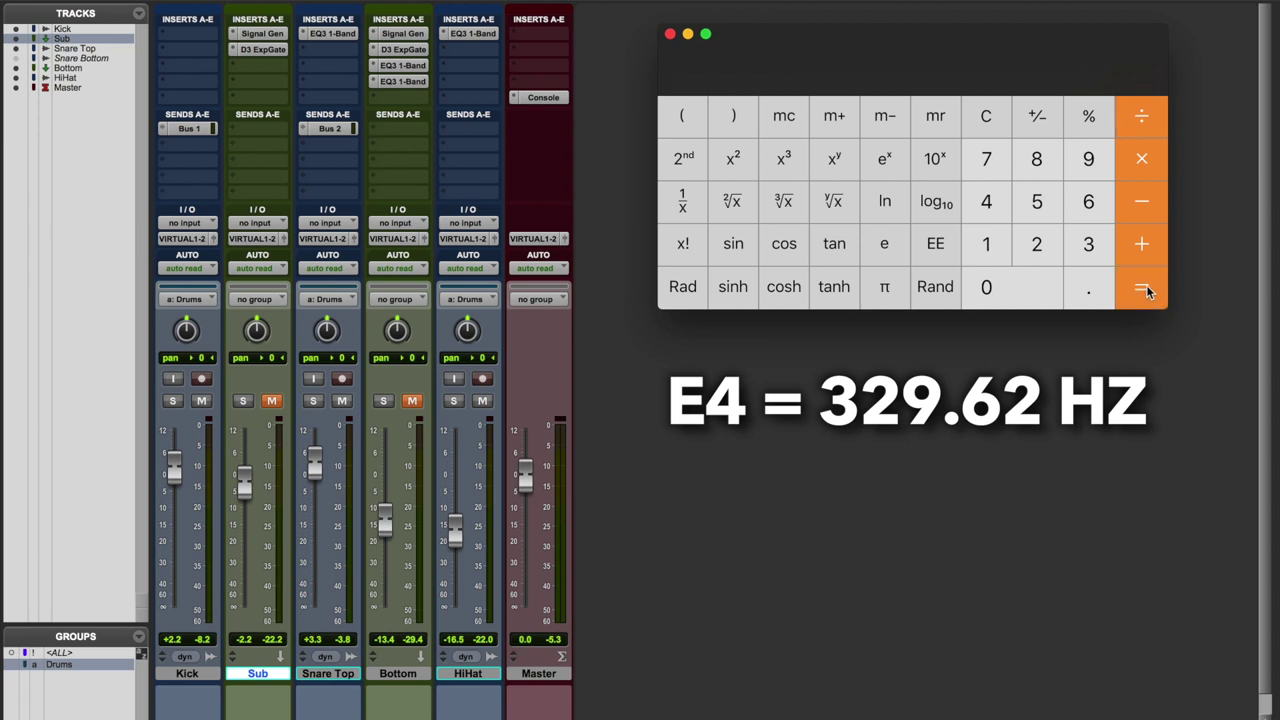
{"action": "left_click", "coordinate": [1146, 289]}
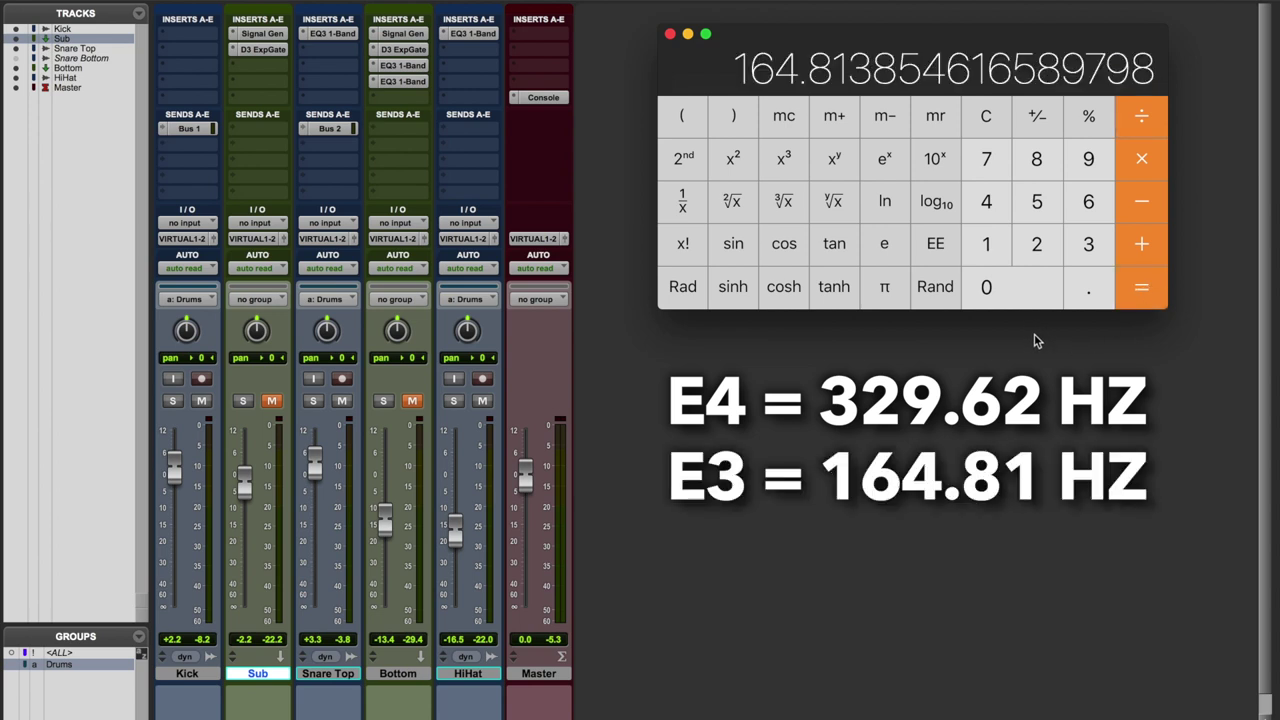
{"action": "left_click", "coordinate": [1146, 122]}
{"action": "left_click", "coordinate": [1041, 247]}
{"action": "left_click", "coordinate": [1150, 294]}
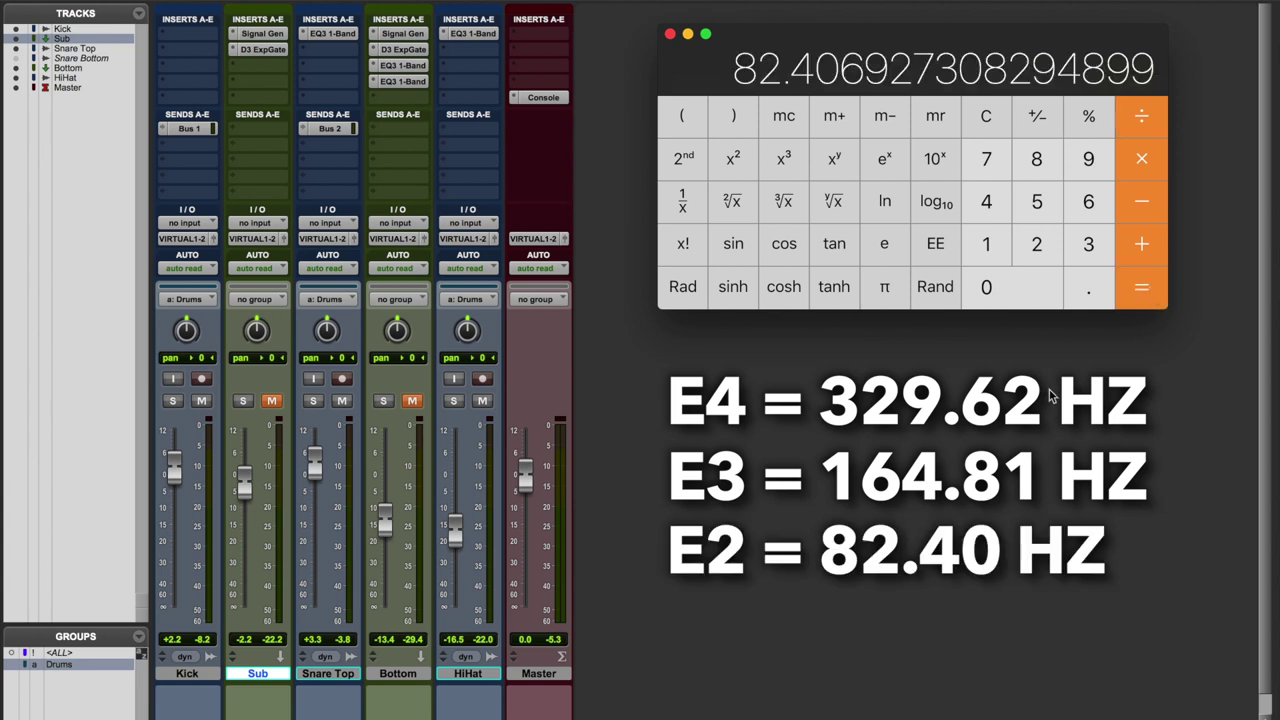
{"action": "left_click", "coordinate": [1147, 115]}
{"action": "left_click", "coordinate": [1040, 244]}
{"action": "left_click", "coordinate": [1145, 292]}
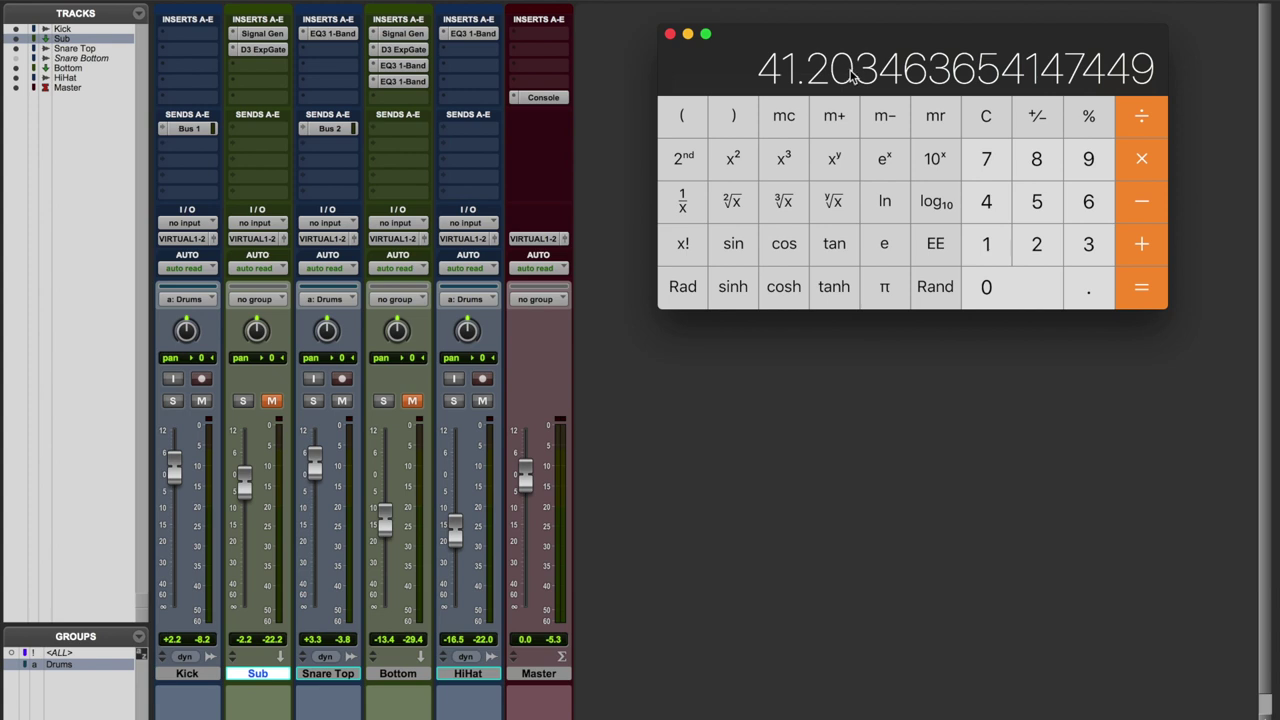
{"action": "left_click", "coordinate": [910, 435]}
Review Sub's sine generator, then switch Bottom's generator to white noise and back to pink.
{"action": "left_click", "coordinate": [258, 33]}
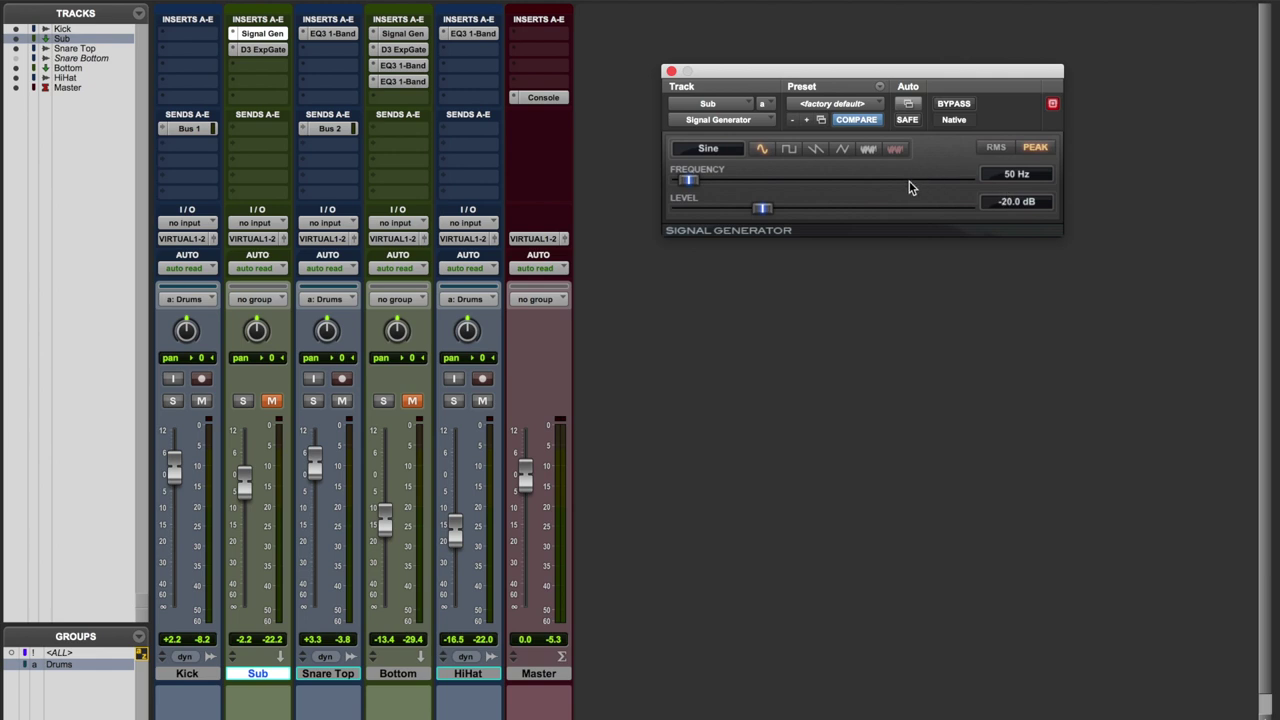
{"action": "left_click", "coordinate": [669, 72]}
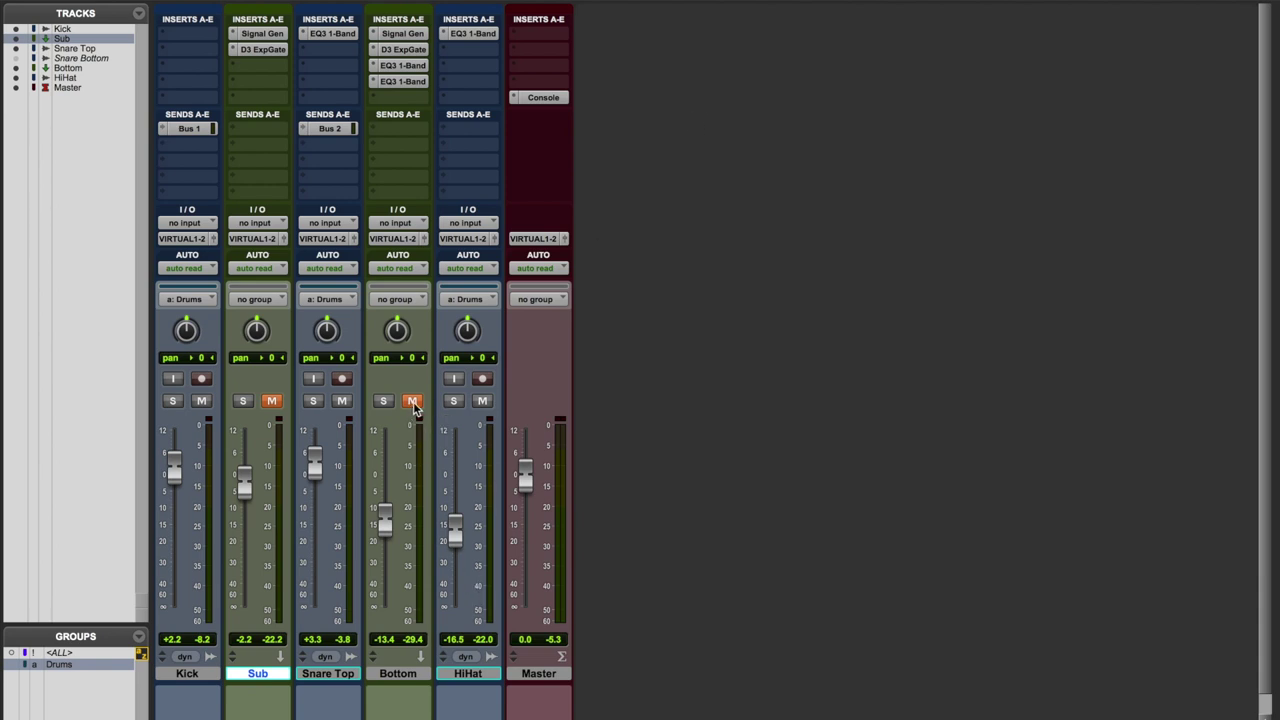
{"action": "left_click", "coordinate": [418, 36]}
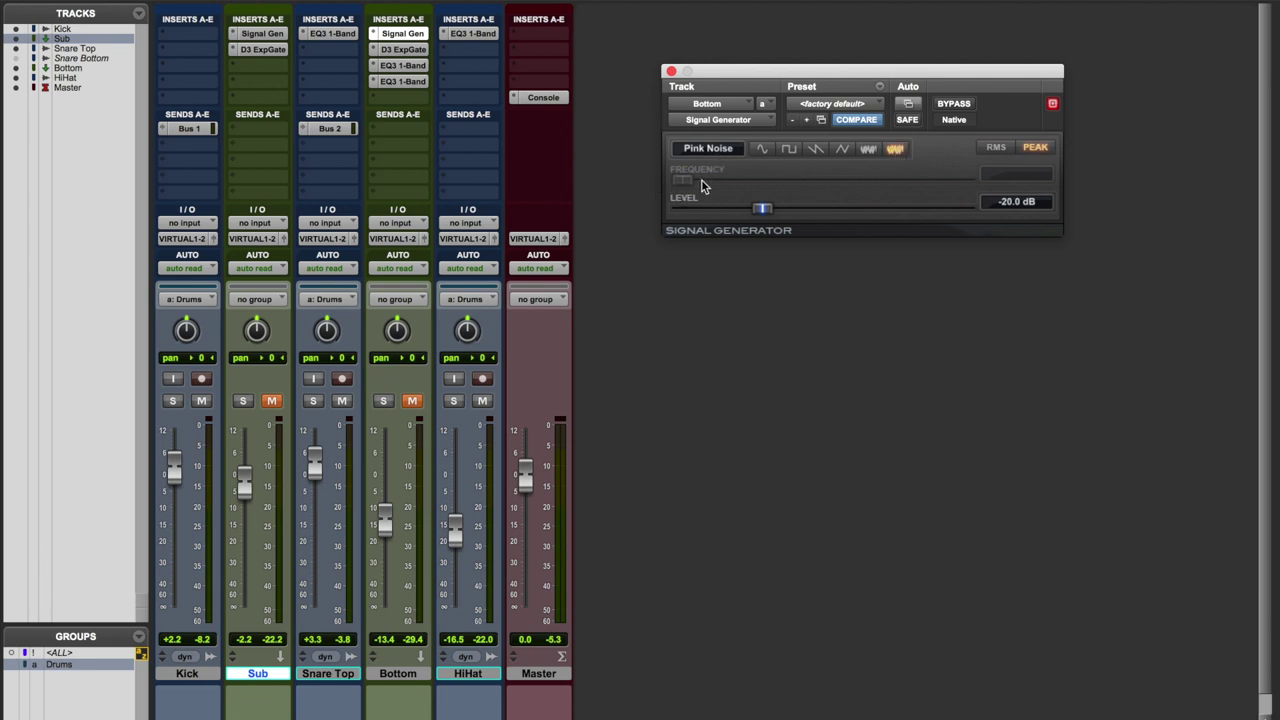
{"action": "left_click", "coordinate": [869, 150]}
{"action": "left_click", "coordinate": [894, 150]}
{"action": "left_click", "coordinate": [671, 73]}
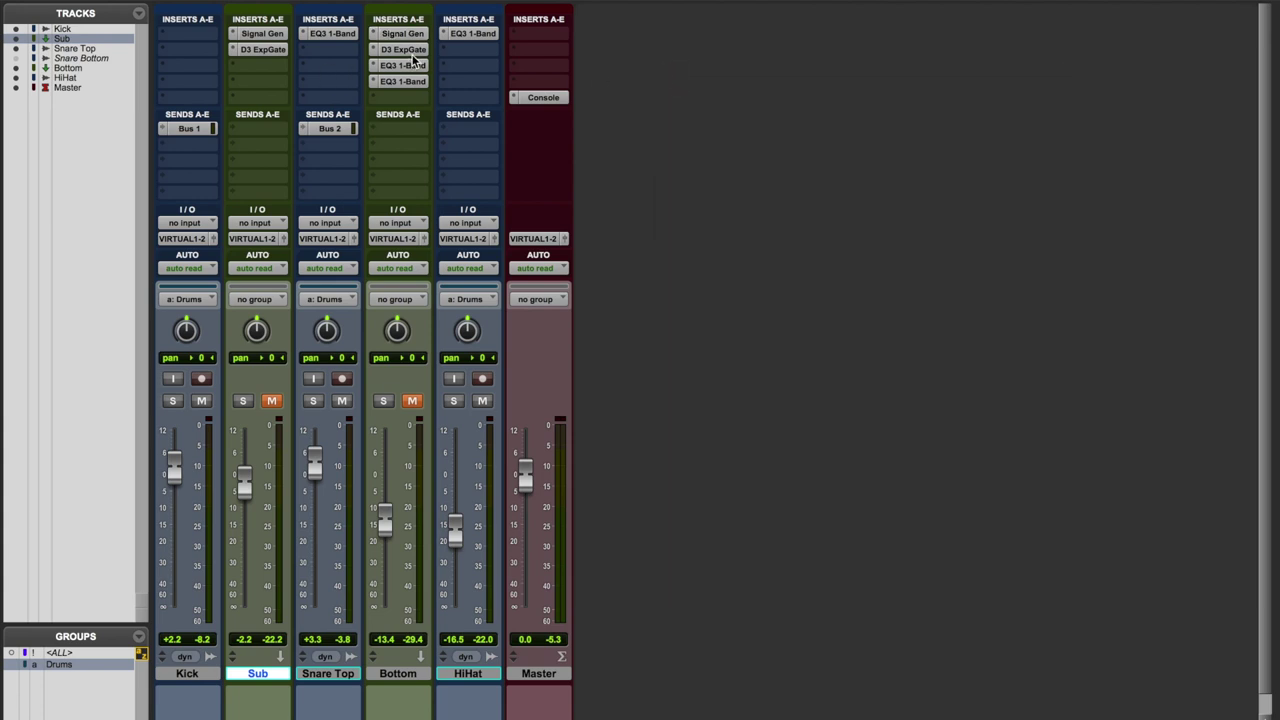
Select Bottom's expander/gate and toggle Bottom's mute, leaving it unmuted.
{"action": "left_click", "coordinate": [417, 50]}
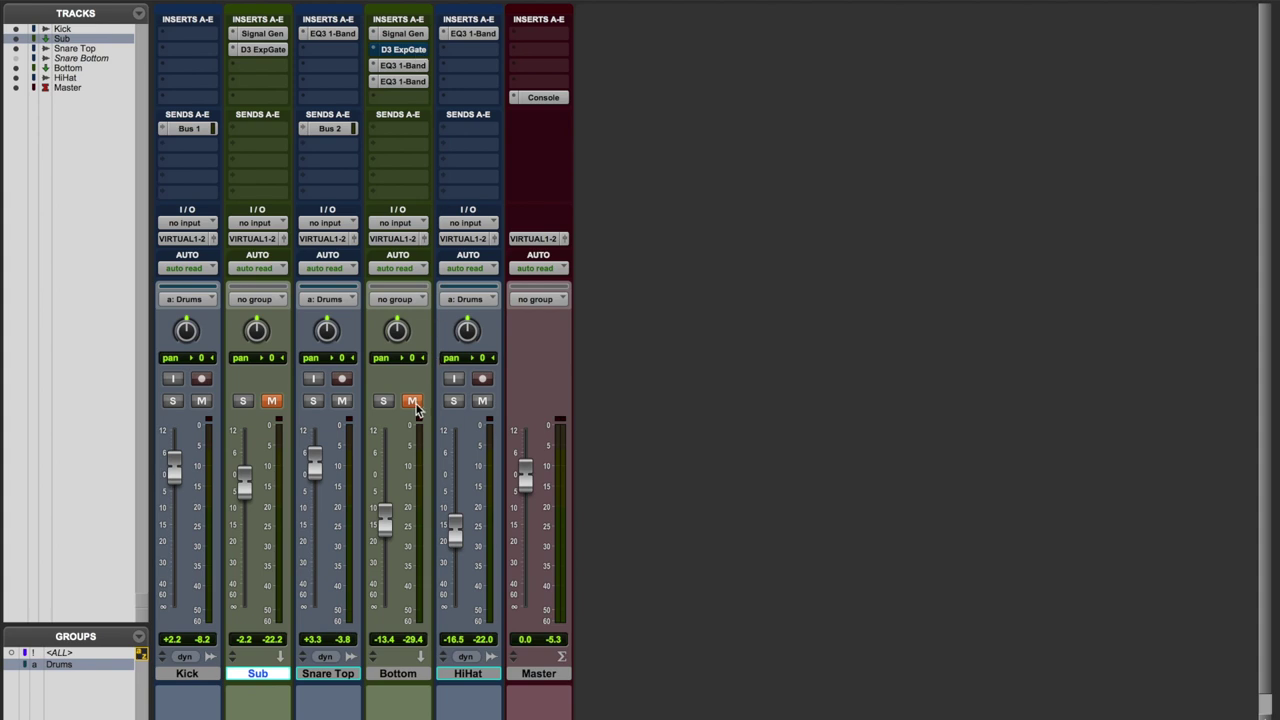
{"action": "left_click", "coordinate": [413, 401]}
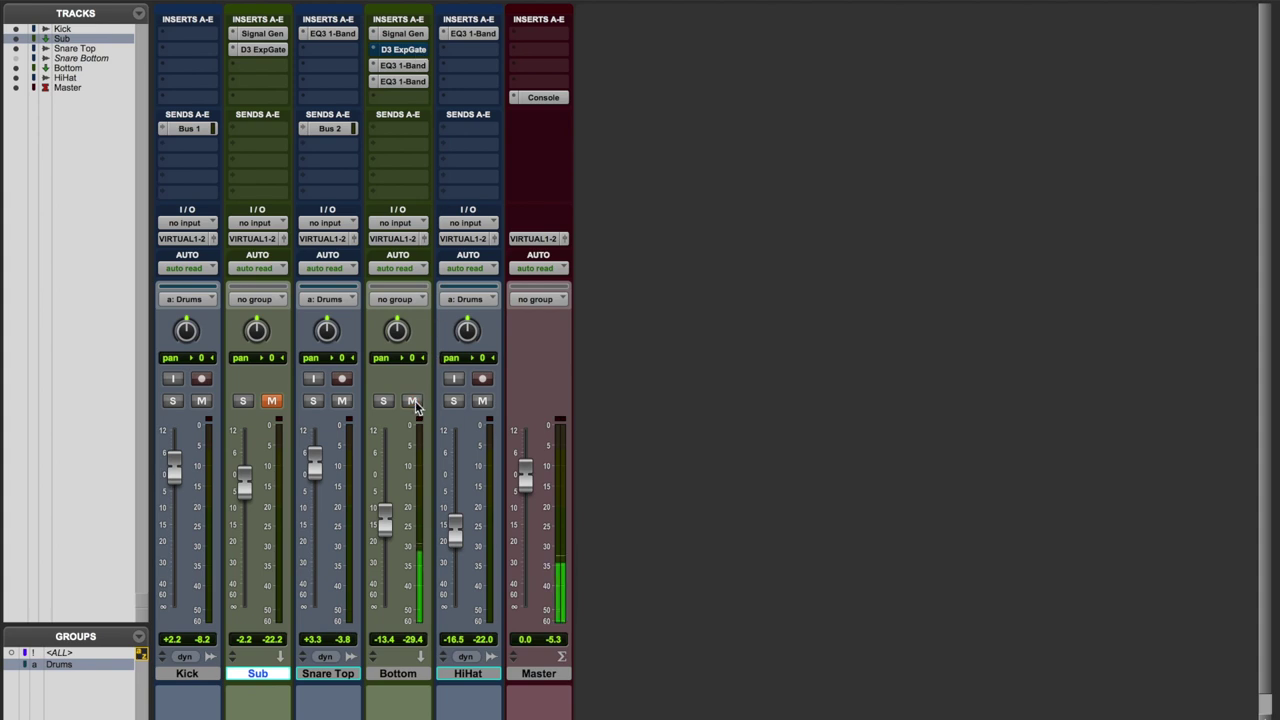
{"action": "left_click", "coordinate": [415, 400]}
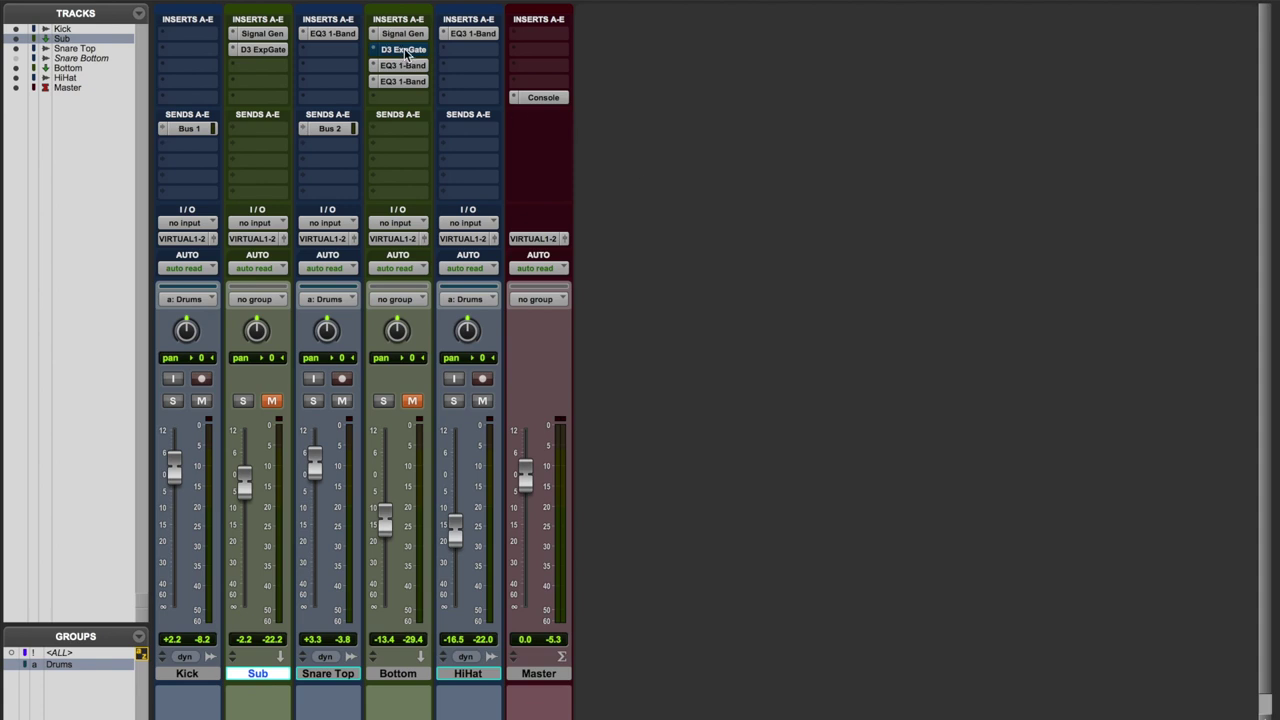
{"action": "left_click", "coordinate": [414, 401]}
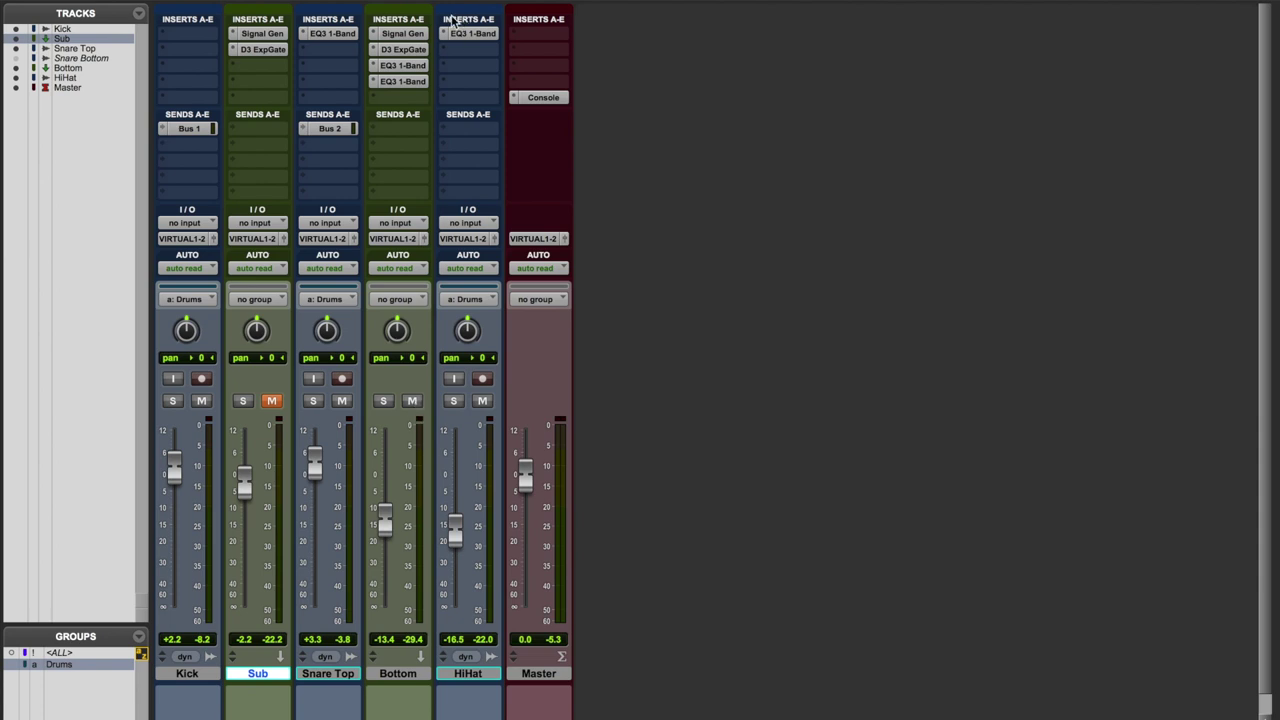
{"action": "left_click", "coordinate": [410, 50]}
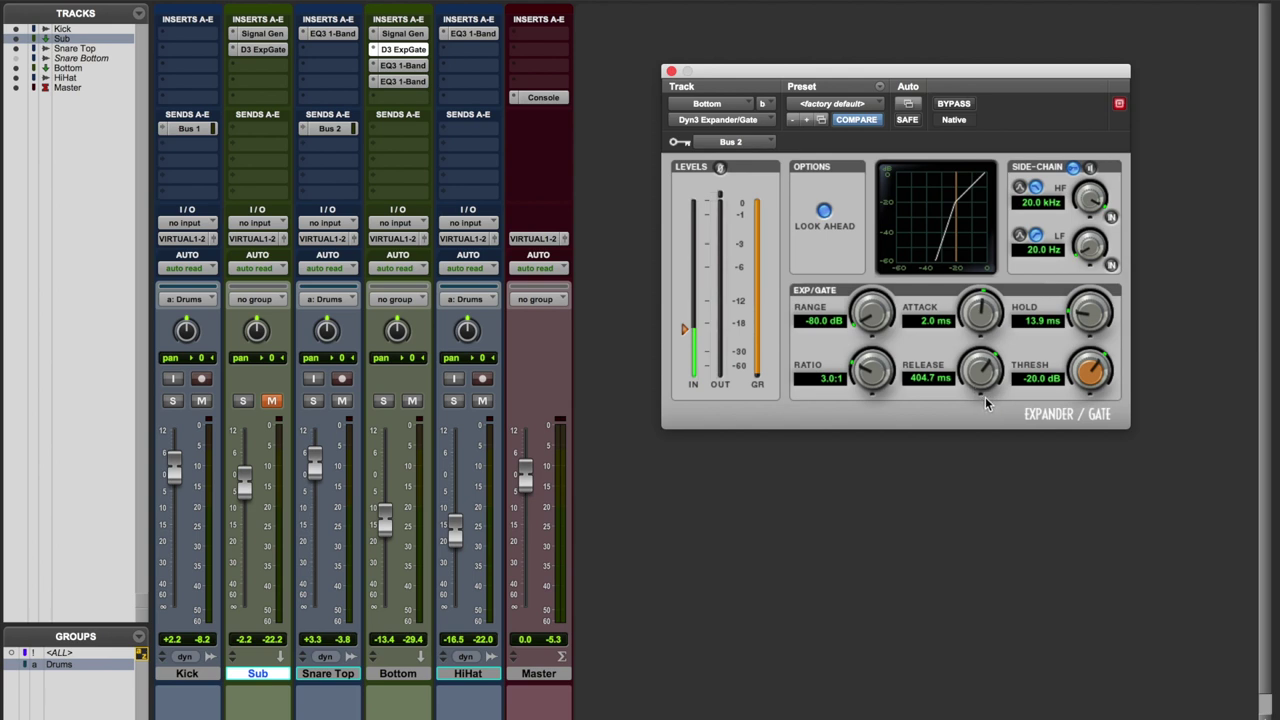
{"action": "key", "text": "shift+s"}
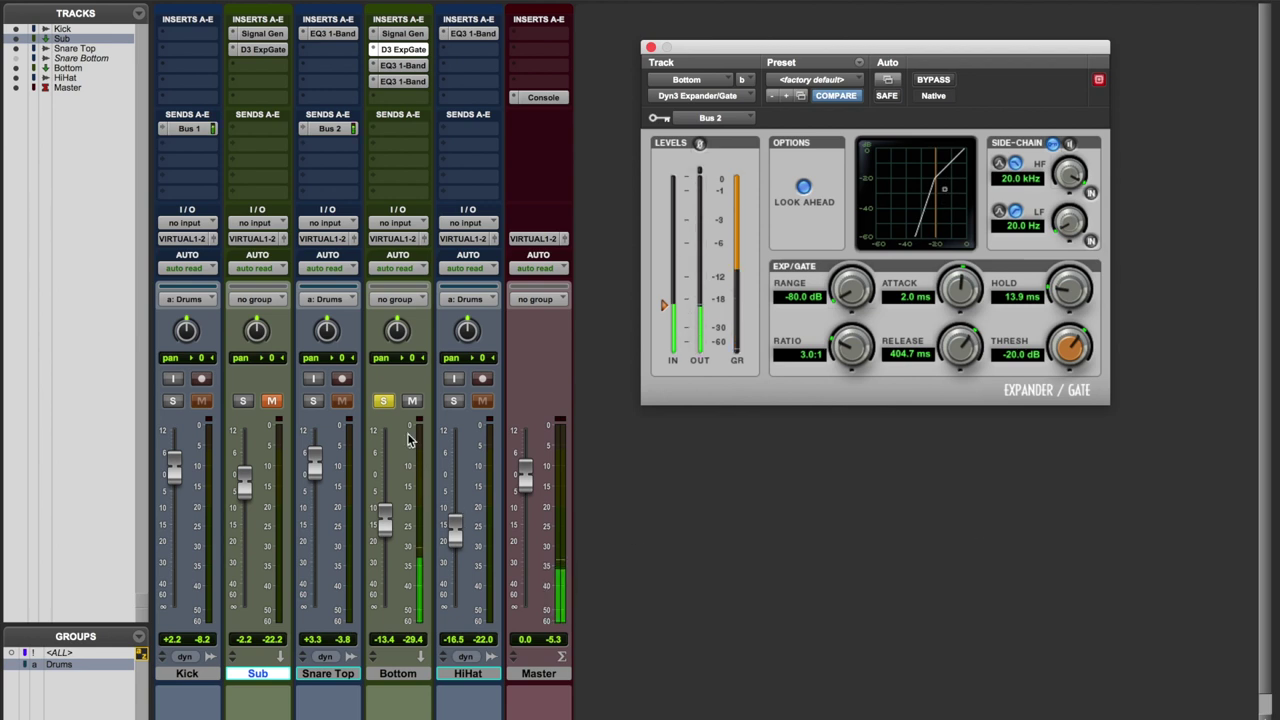
{"action": "left_click", "coordinate": [313, 402]}
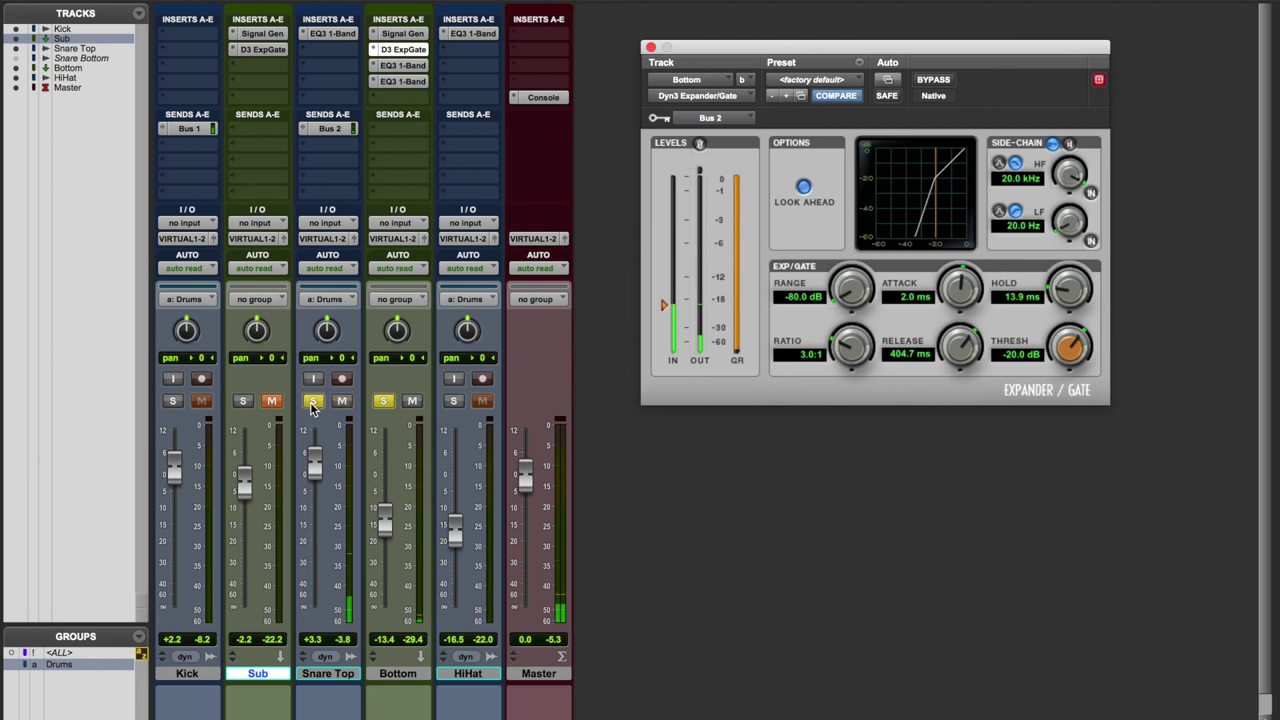
{"action": "left_click", "coordinate": [383, 402]}
{"action": "left_click", "coordinate": [311, 402]}
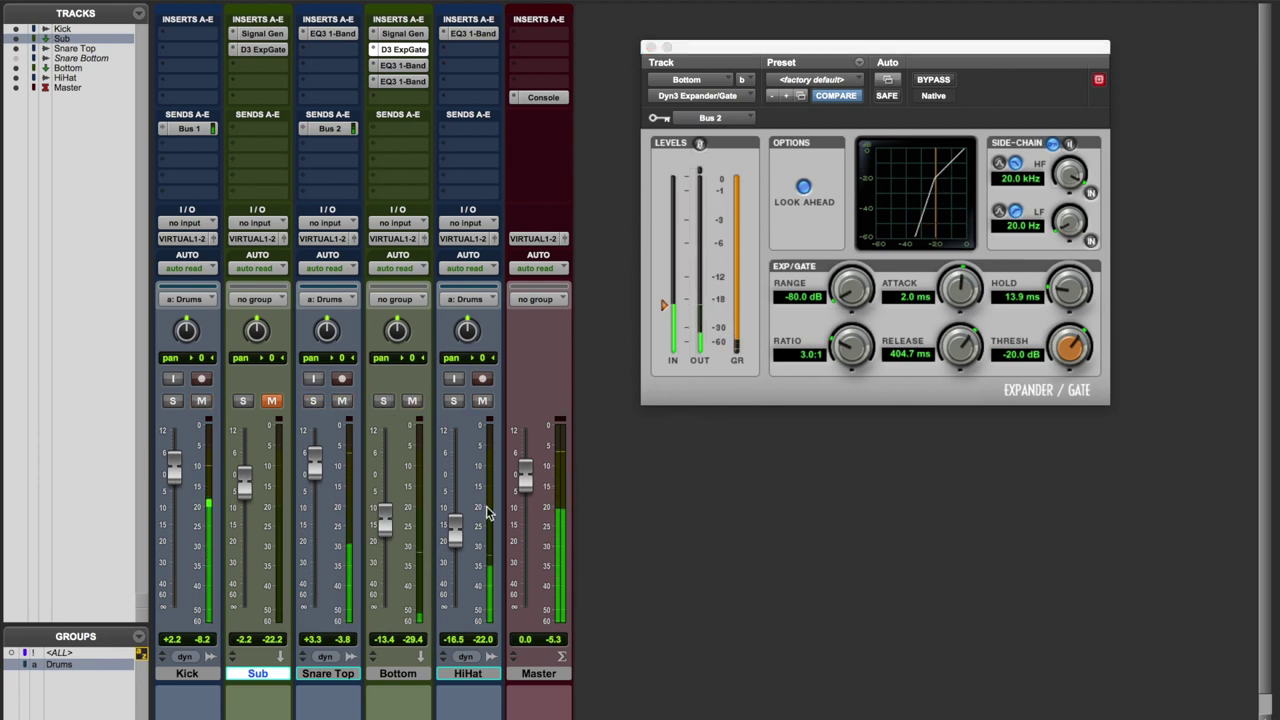
{"action": "left_click", "coordinate": [413, 402]}
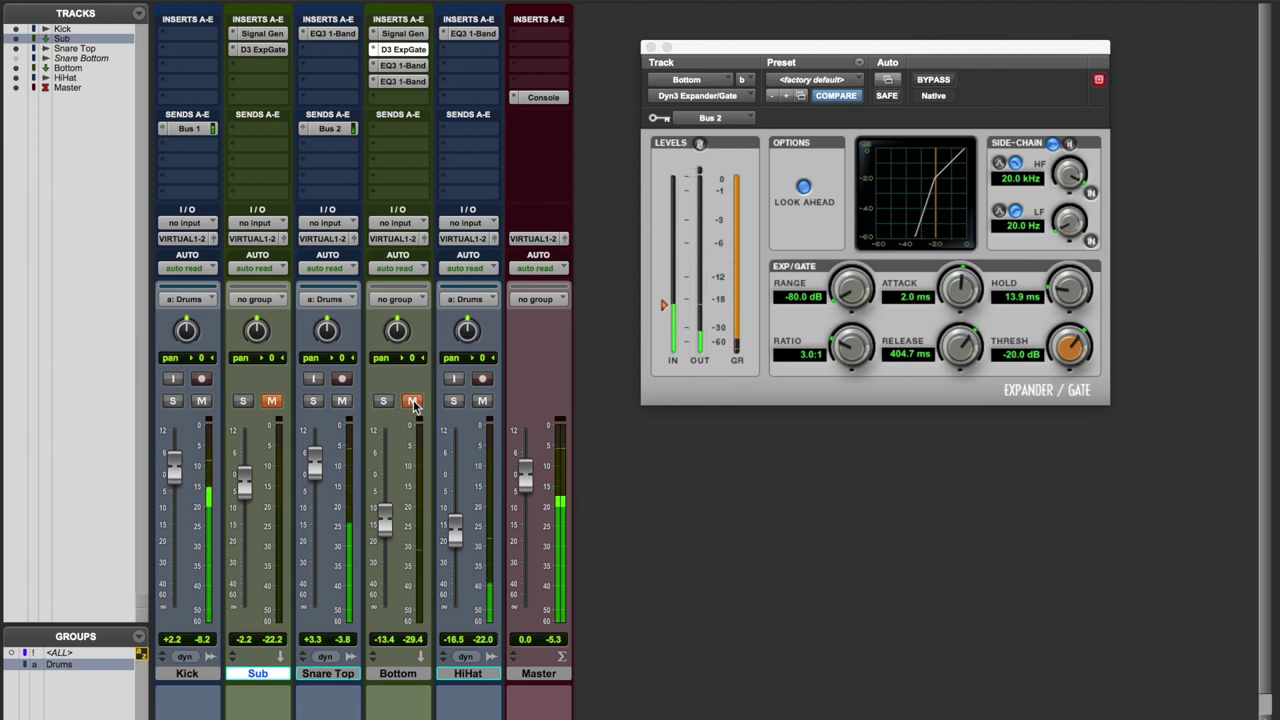
{"action": "left_click", "coordinate": [413, 402]}
{"action": "left_click", "coordinate": [650, 47]}
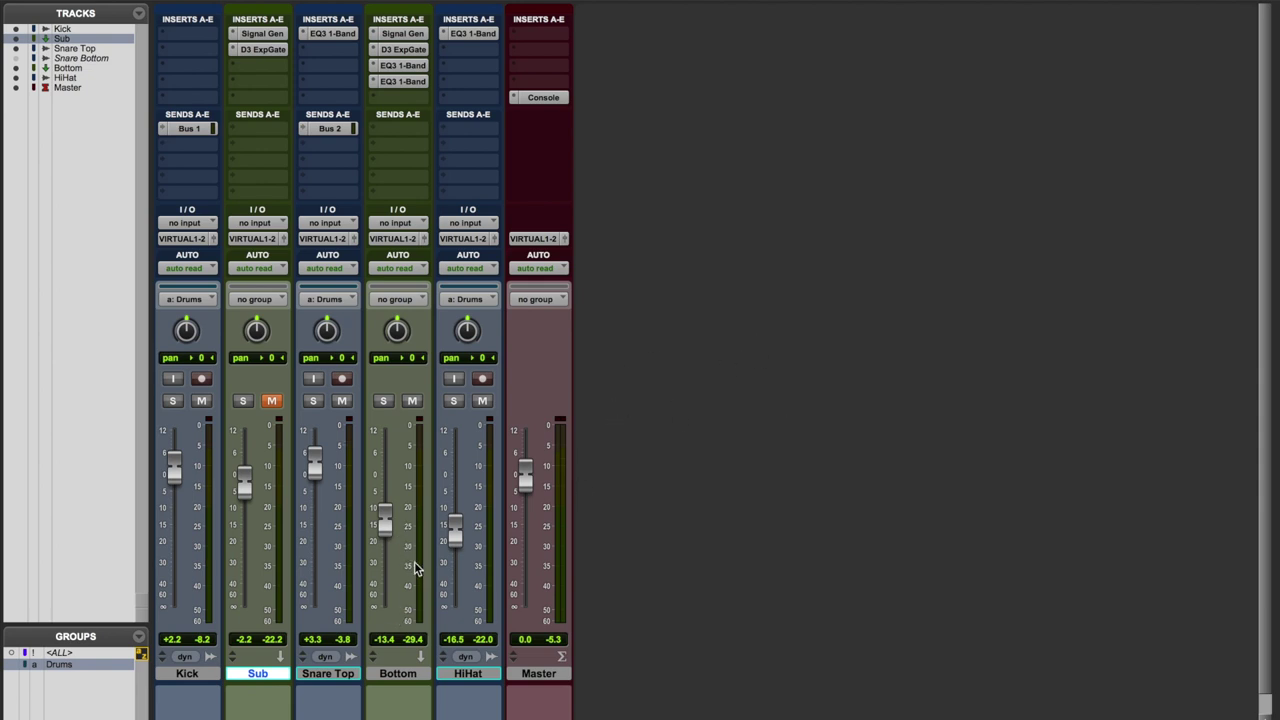
Toggle Sub and Bottom mutes to compare the drums with and without them, ending unmuted.
{"action": "left_click", "coordinate": [412, 401]}
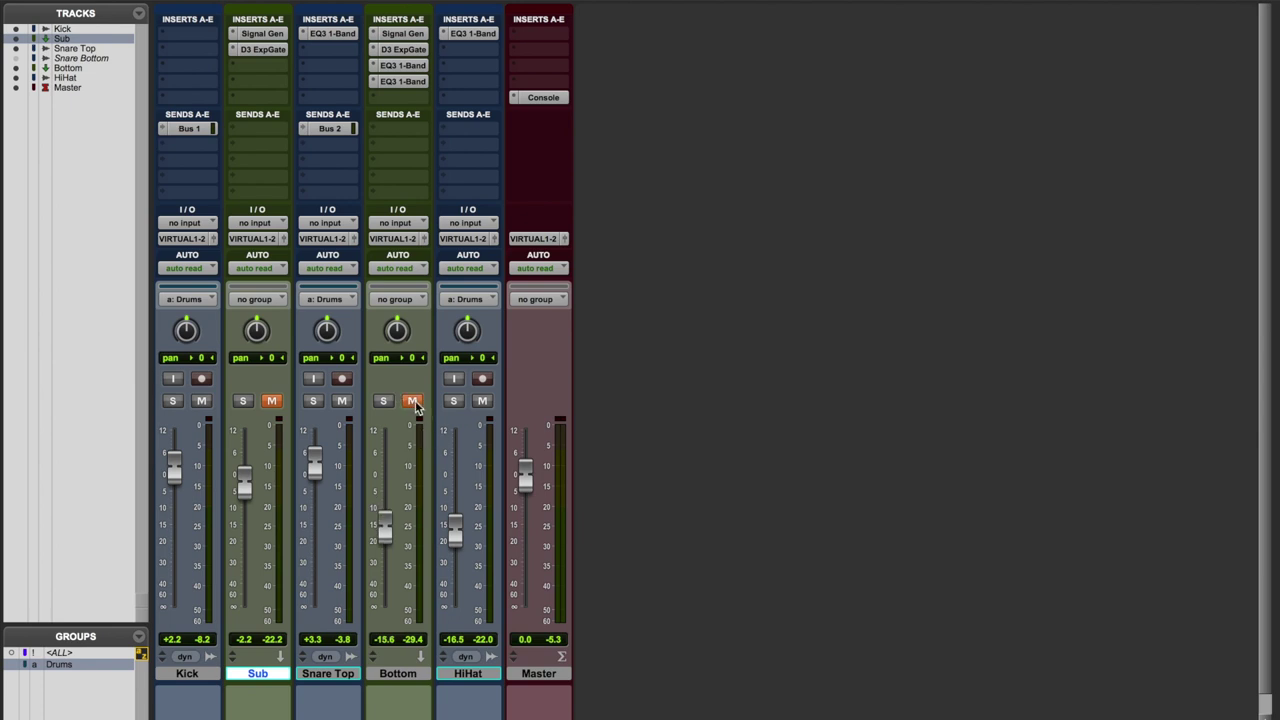
{"action": "left_click", "coordinate": [413, 402]}
{"action": "left_click", "coordinate": [272, 402]}
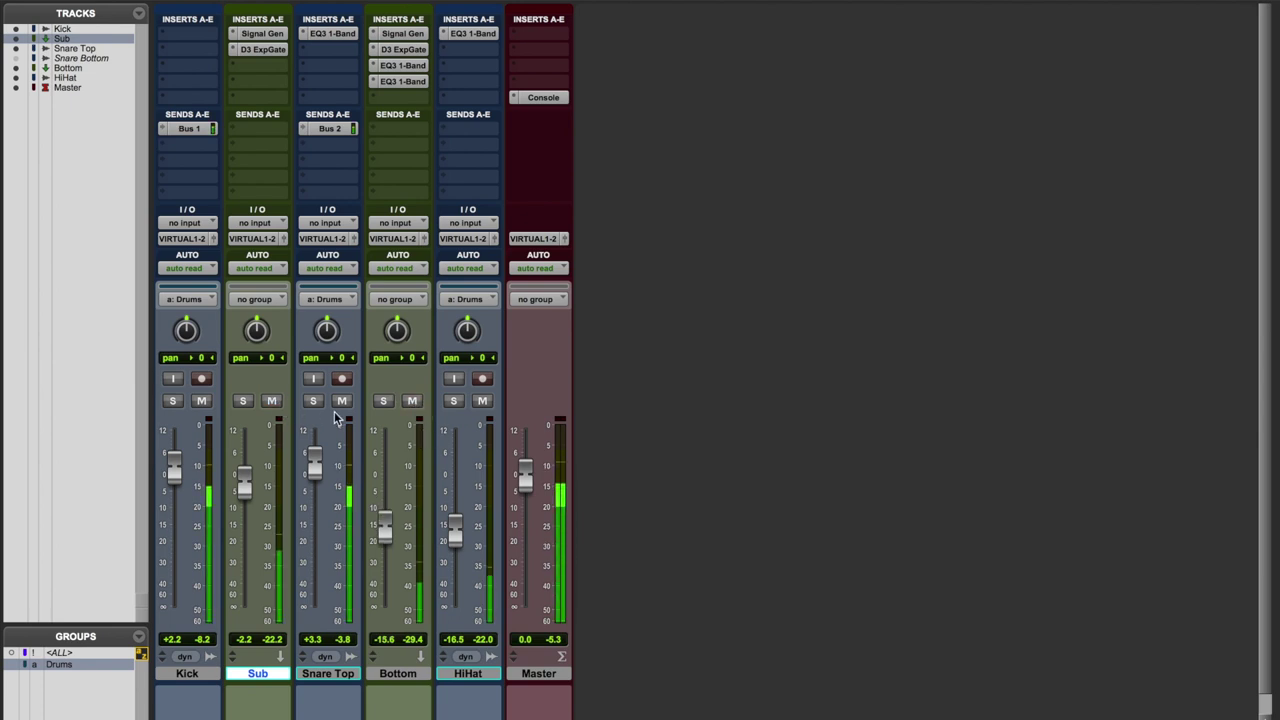
{"action": "left_click", "coordinate": [272, 401]}
{"action": "left_click", "coordinate": [413, 401]}
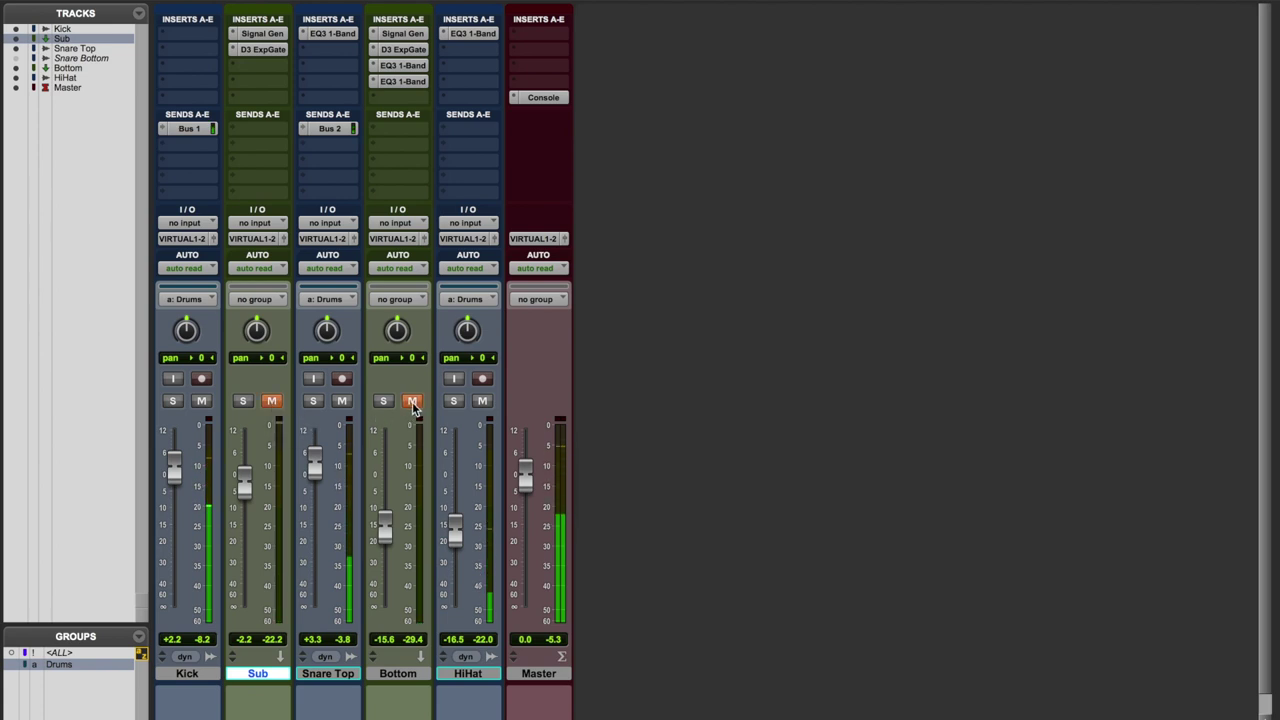
{"action": "left_click", "coordinate": [413, 401]}
{"action": "left_click", "coordinate": [272, 401]}
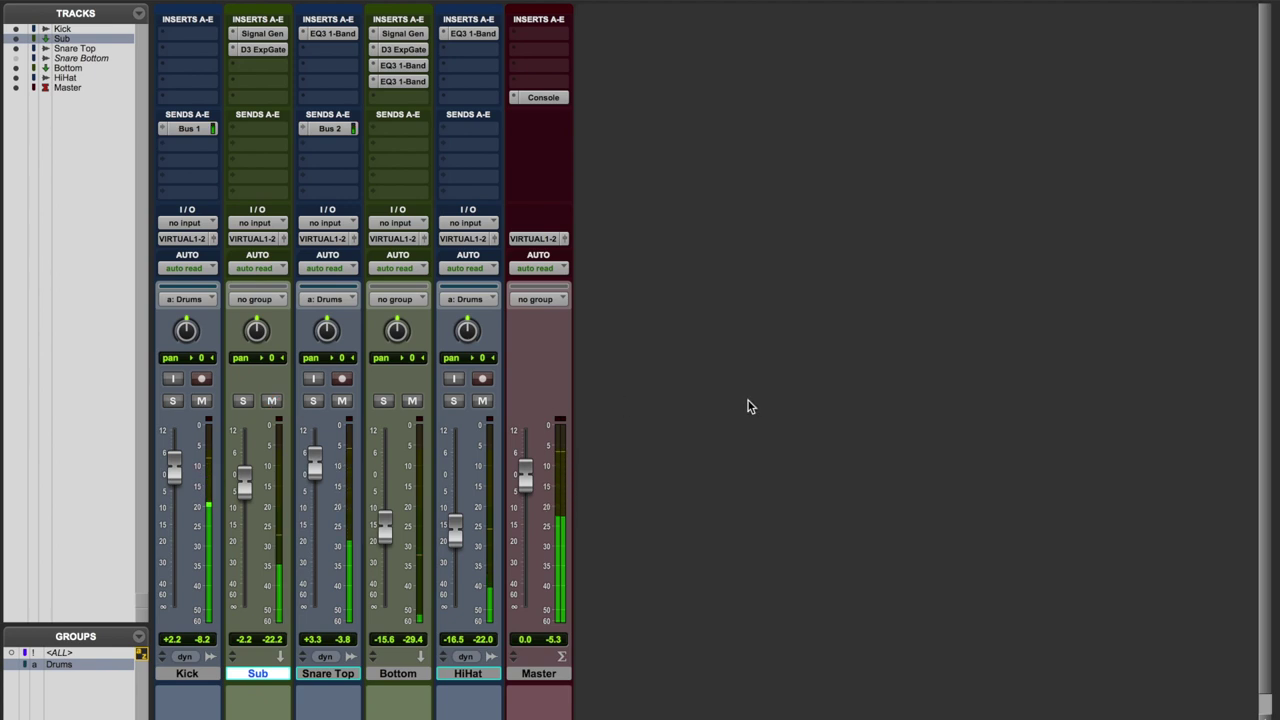